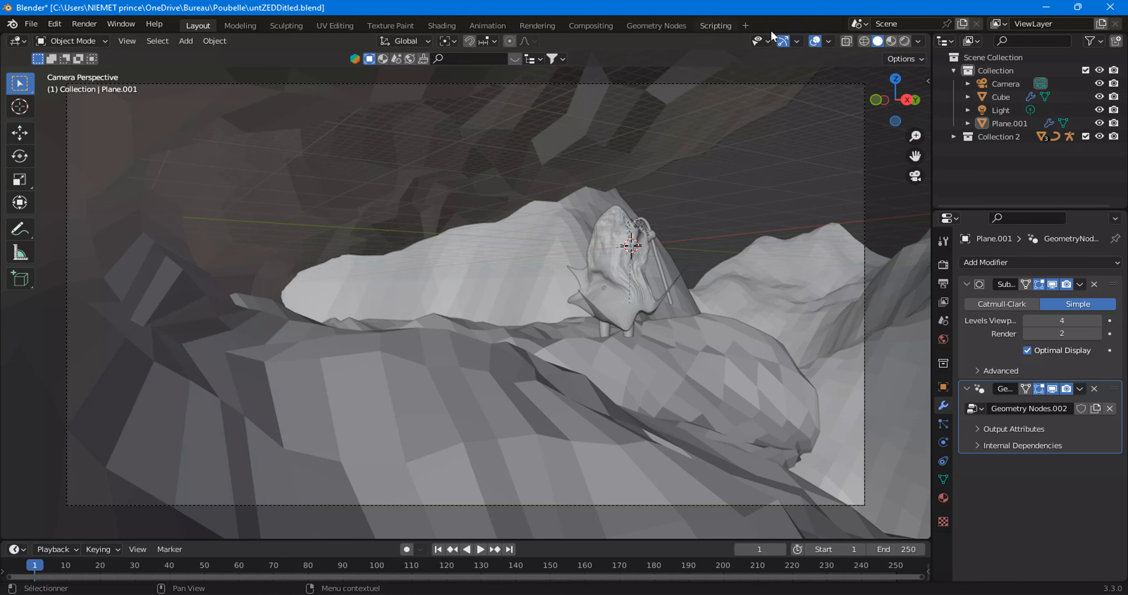
Step: Preview the mountain scene in rendered shading, then return the viewport to solid shading with the whole terrain in view
middle_drag(495, 185, 622, 175)
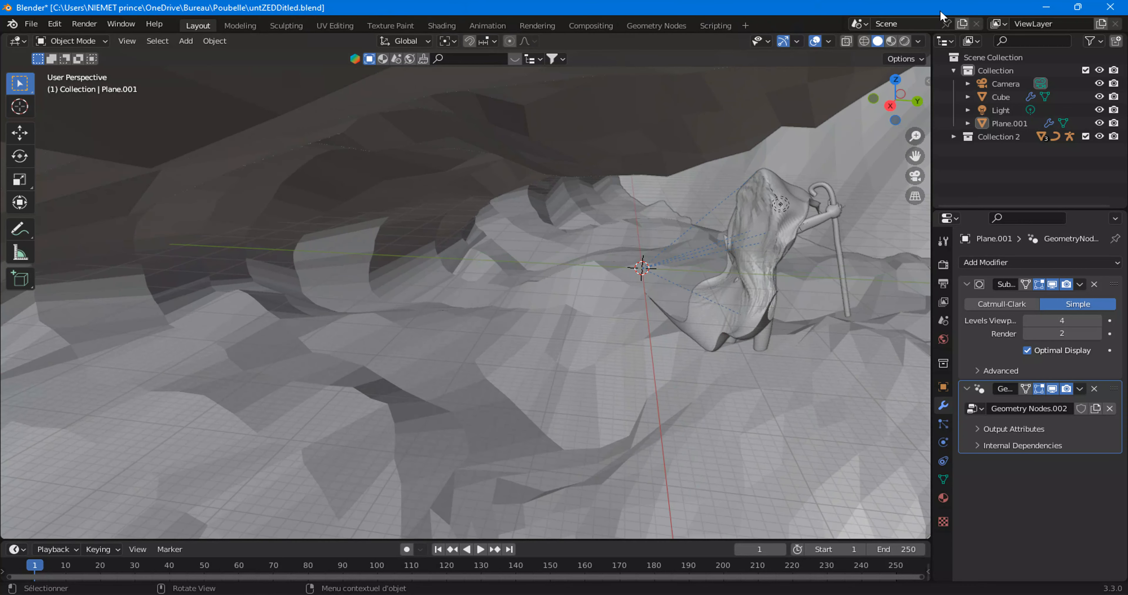
click(905, 41)
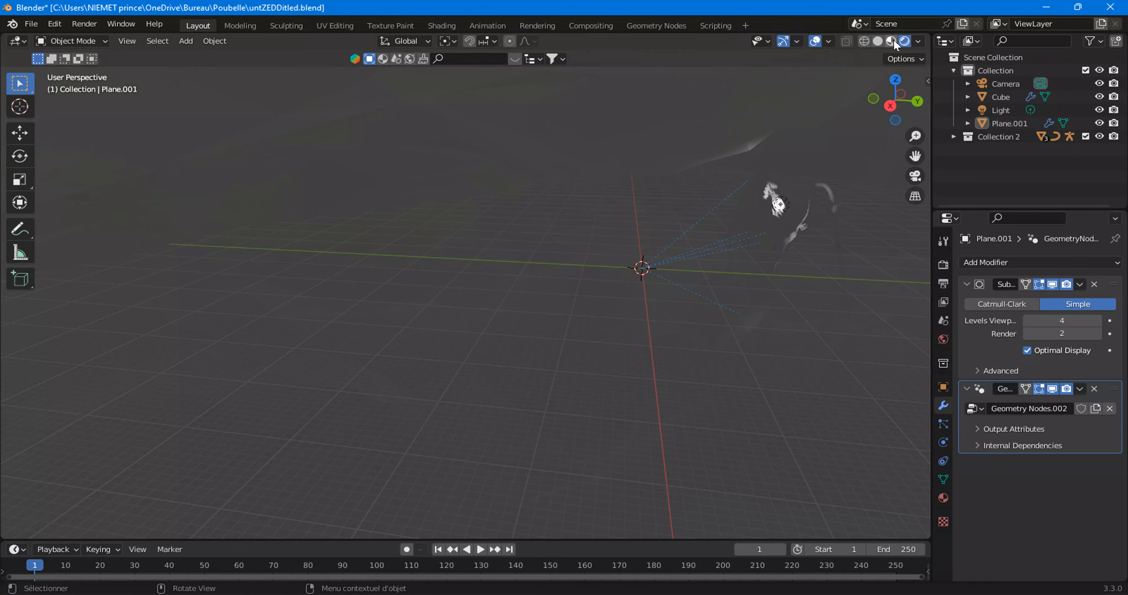
scroll(781, 185, down, 5)
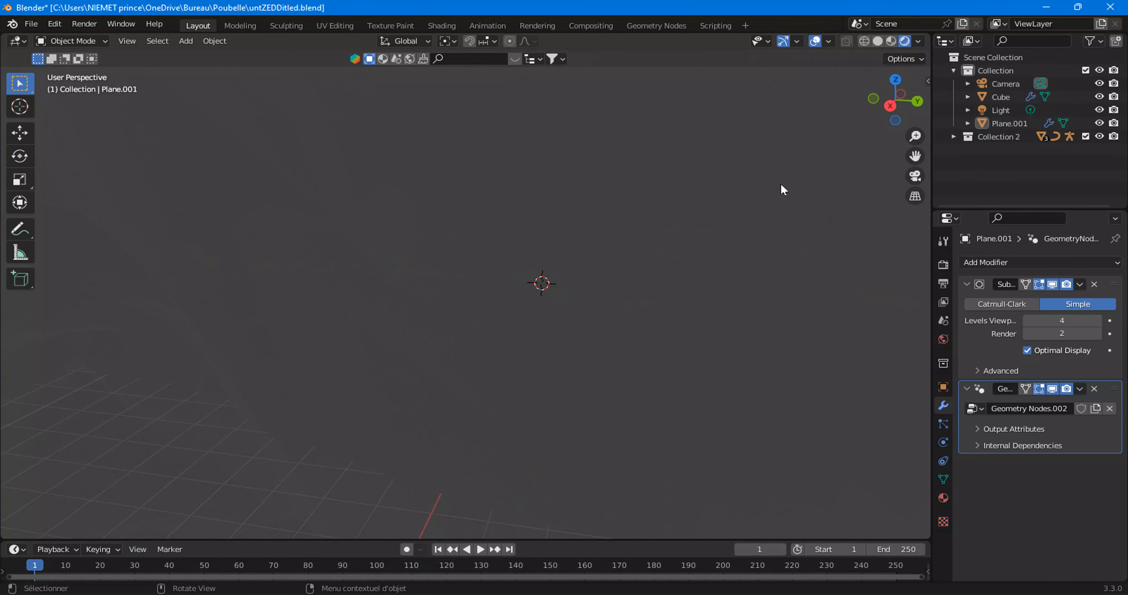
click(881, 40)
scroll(746, 221, down, 10)
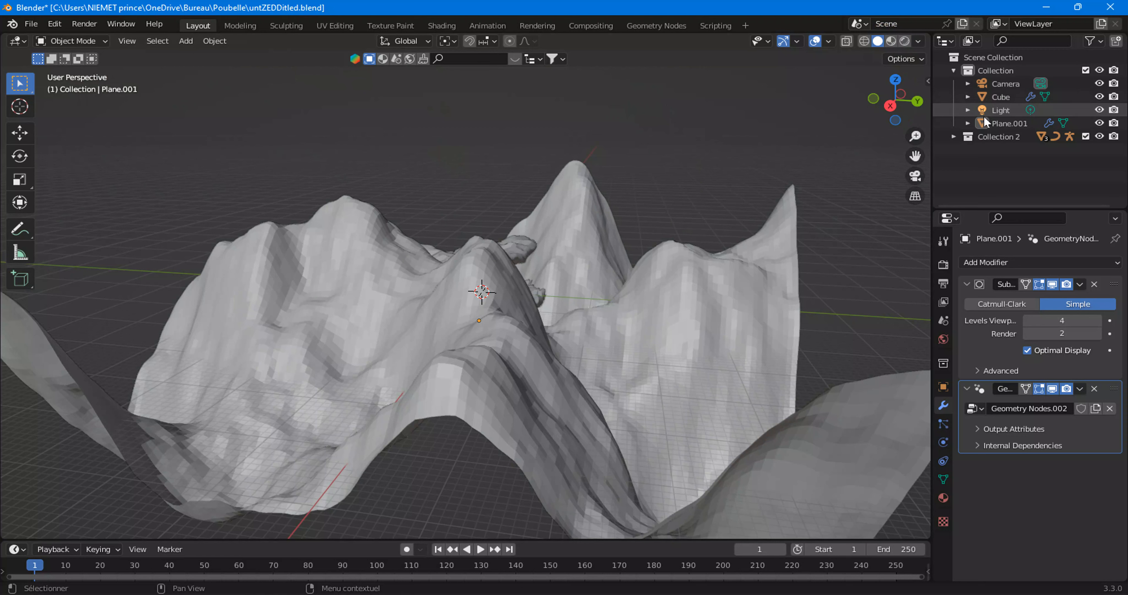
Step: Change the scene's existing light to a Sun and move it up above the mountains
click(1001, 111)
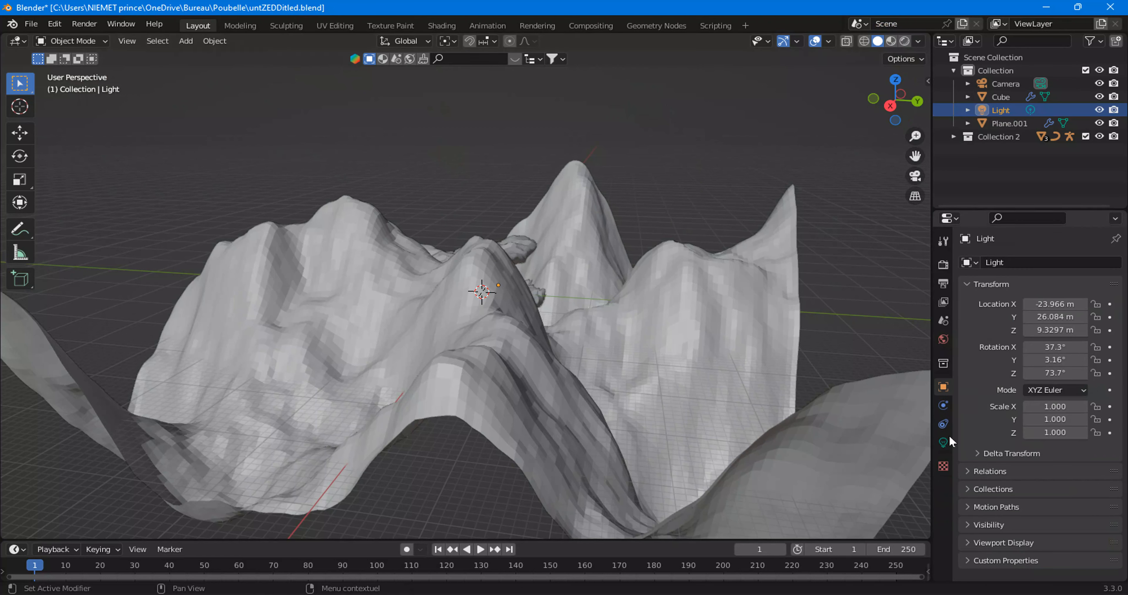
click(943, 444)
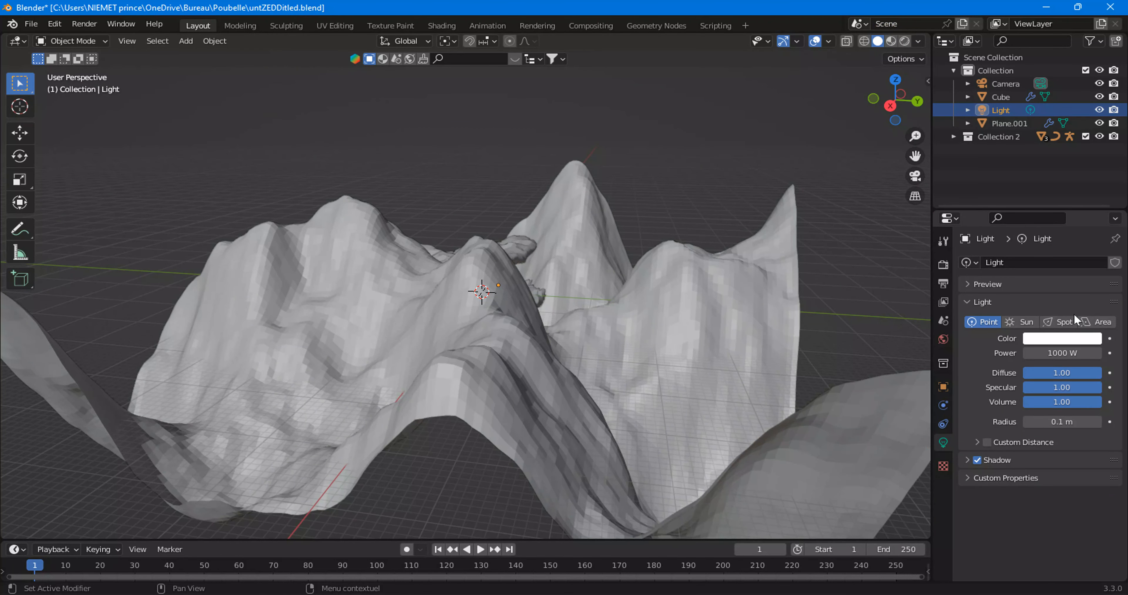
click(1025, 322)
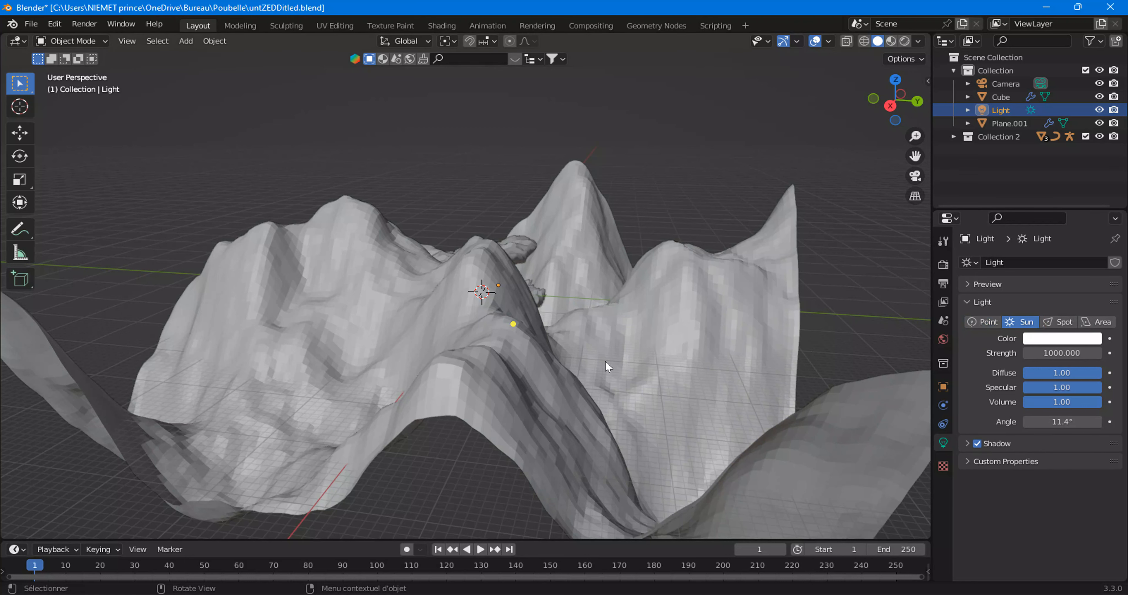
key(g)
click(777, 197)
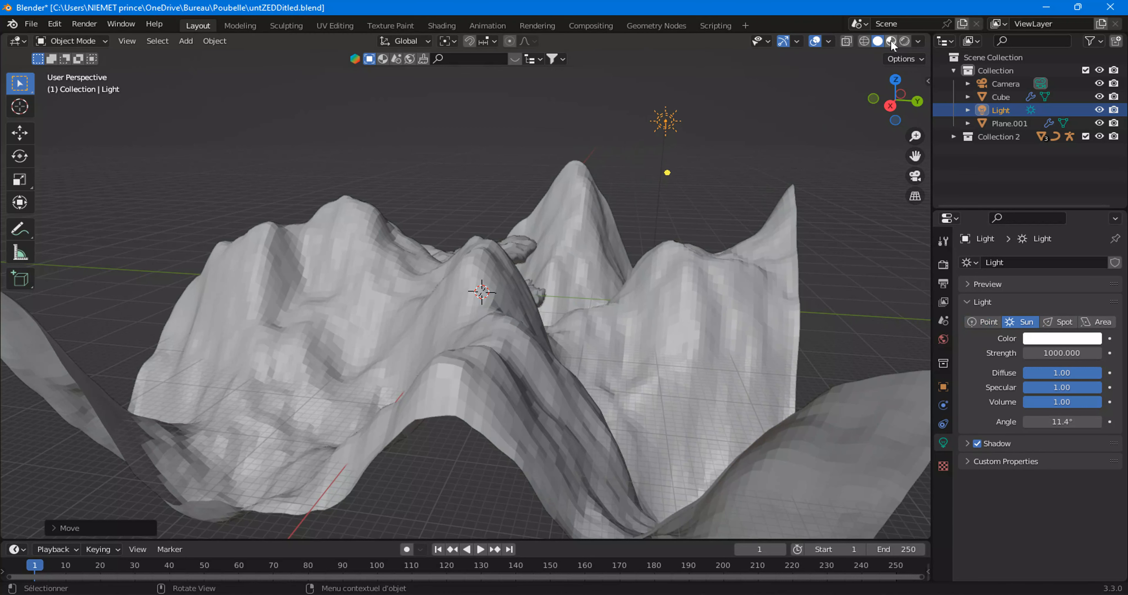
Step: Show the scene in rendered shading through the camera and set the sun's strength to 10
click(905, 41)
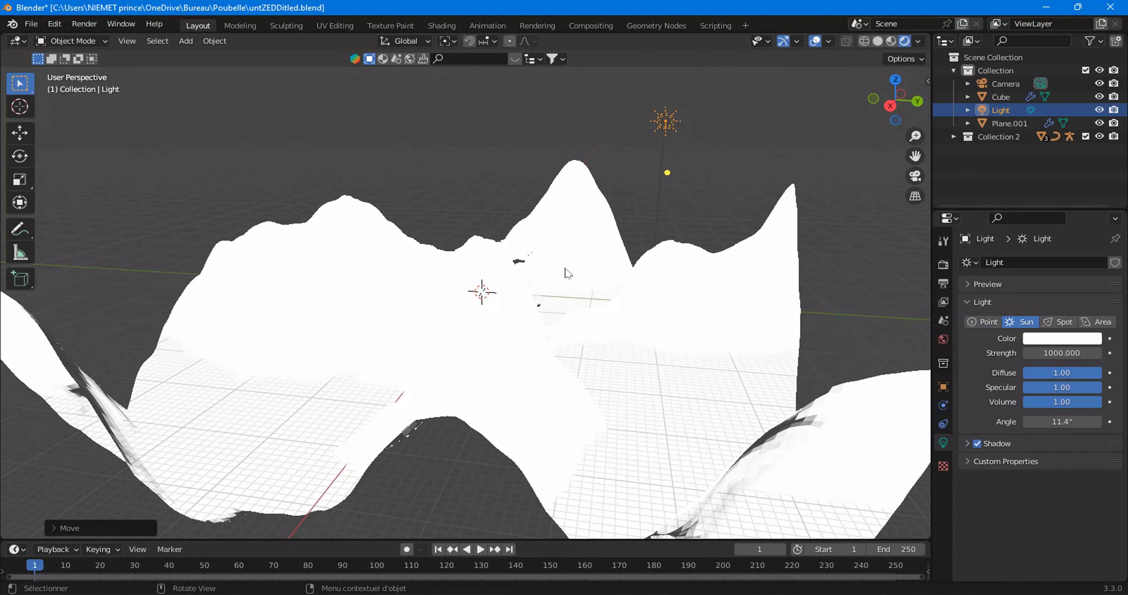
click(914, 176)
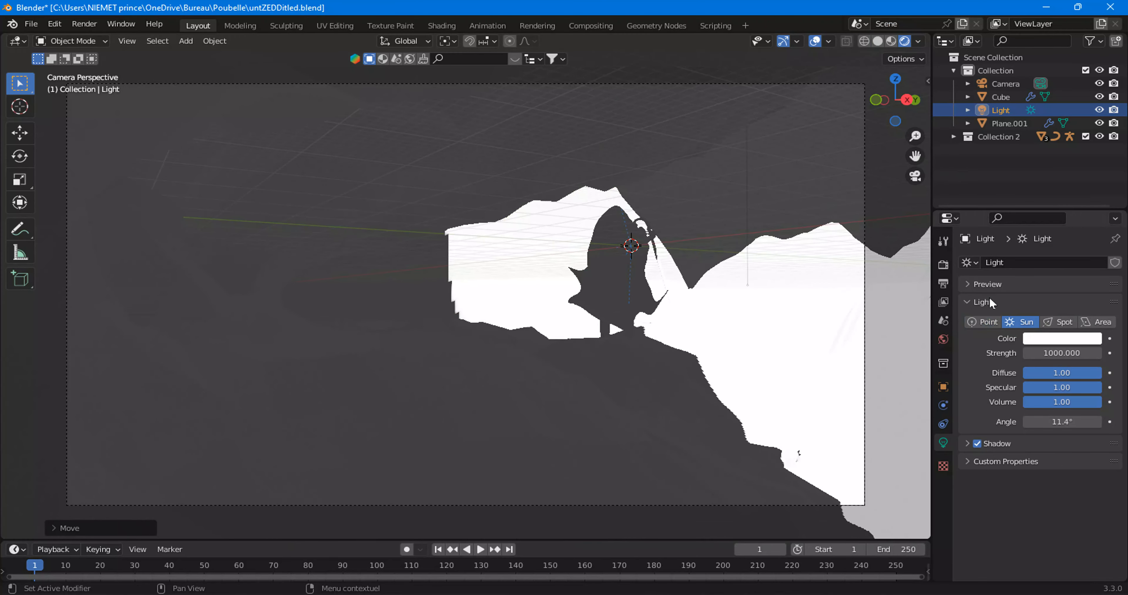
click(1057, 354)
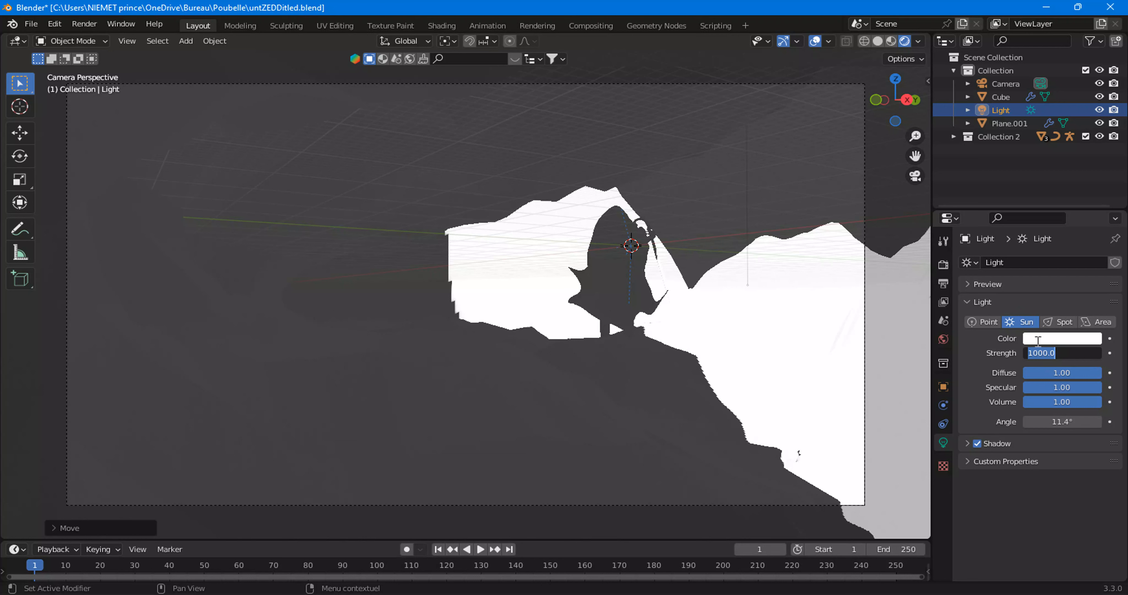
text(10)
key(Return)
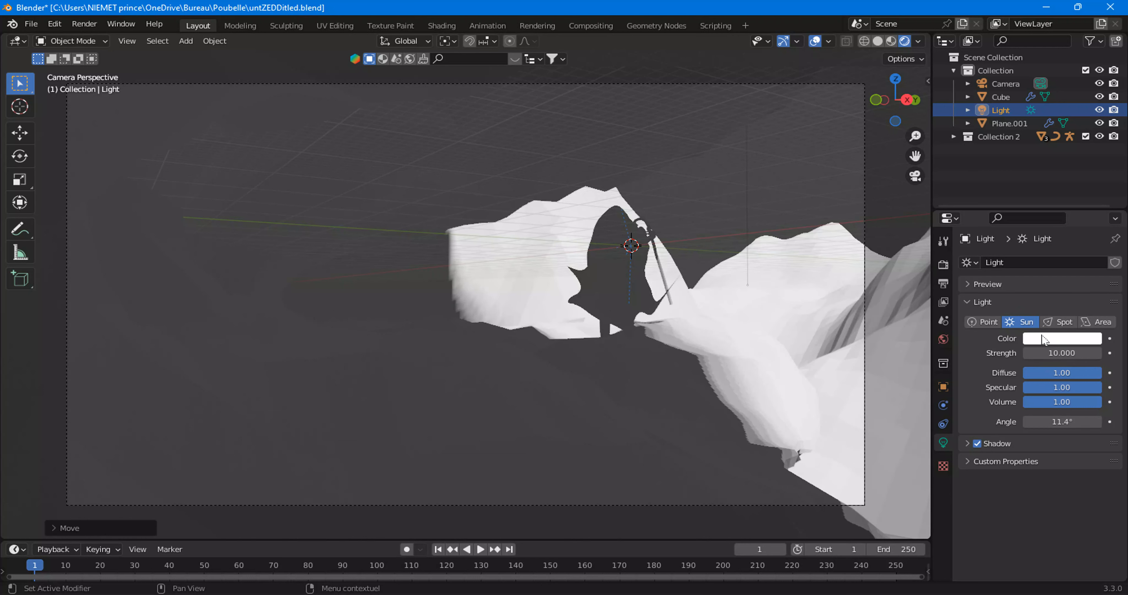
Step: Rotate the sun to light the character and rocks, and reposition it slightly lower beside the tall peak
key(r)
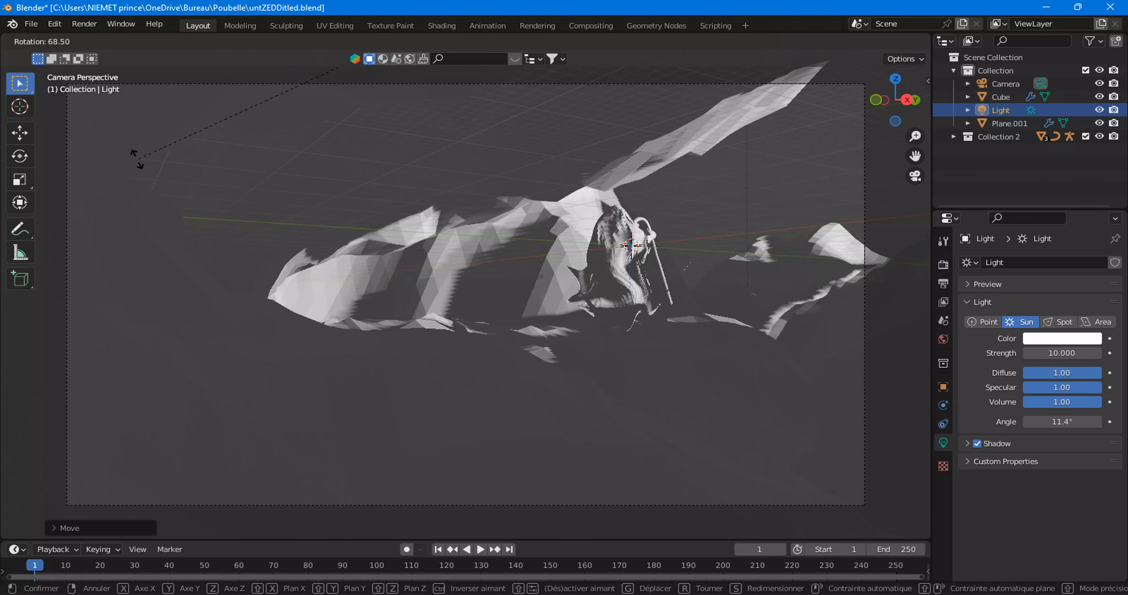
click(396, 215)
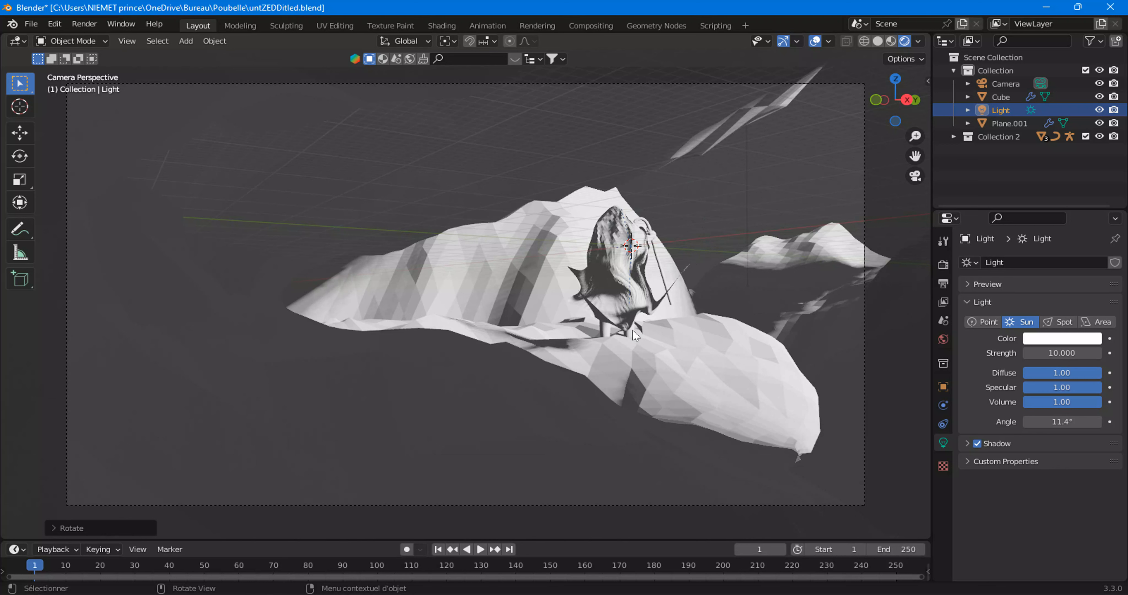
middle_drag(677, 371, 697, 262)
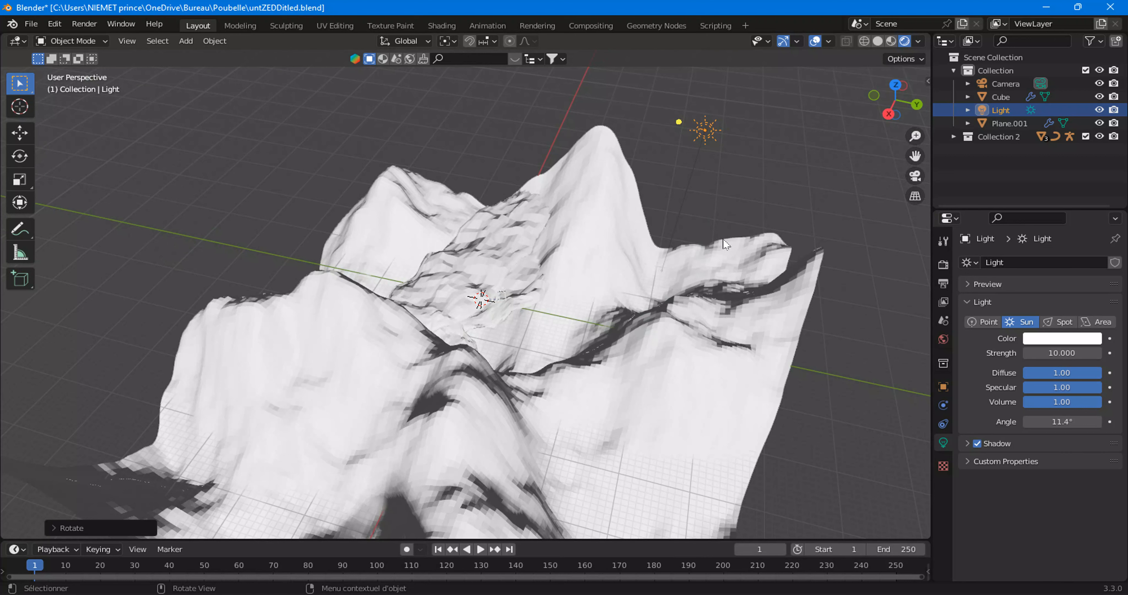
key(g)
click(701, 298)
key(r)
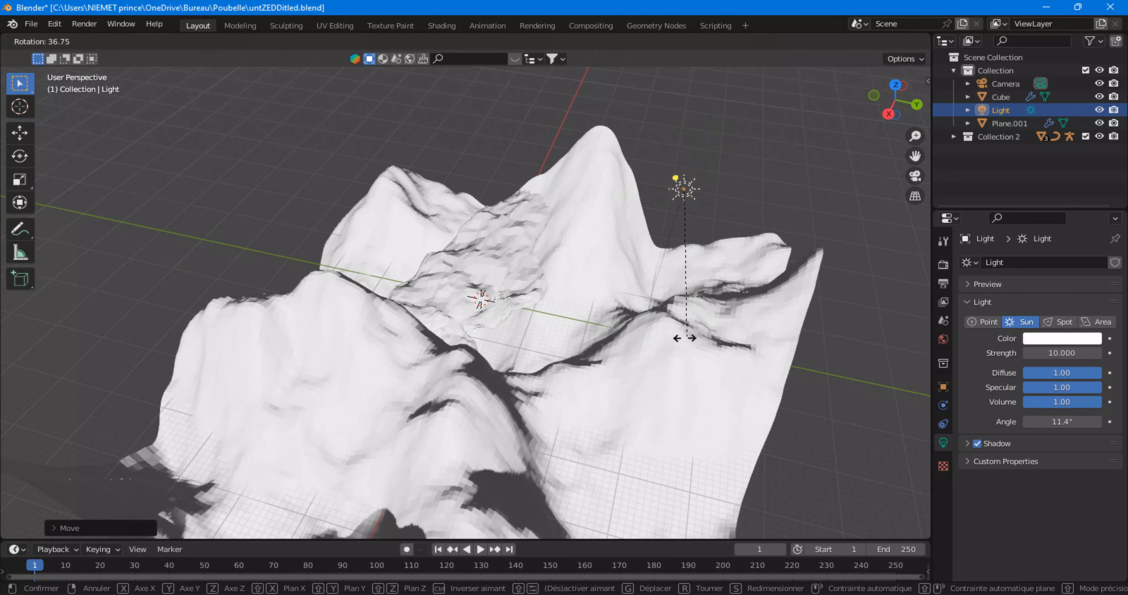
click(682, 331)
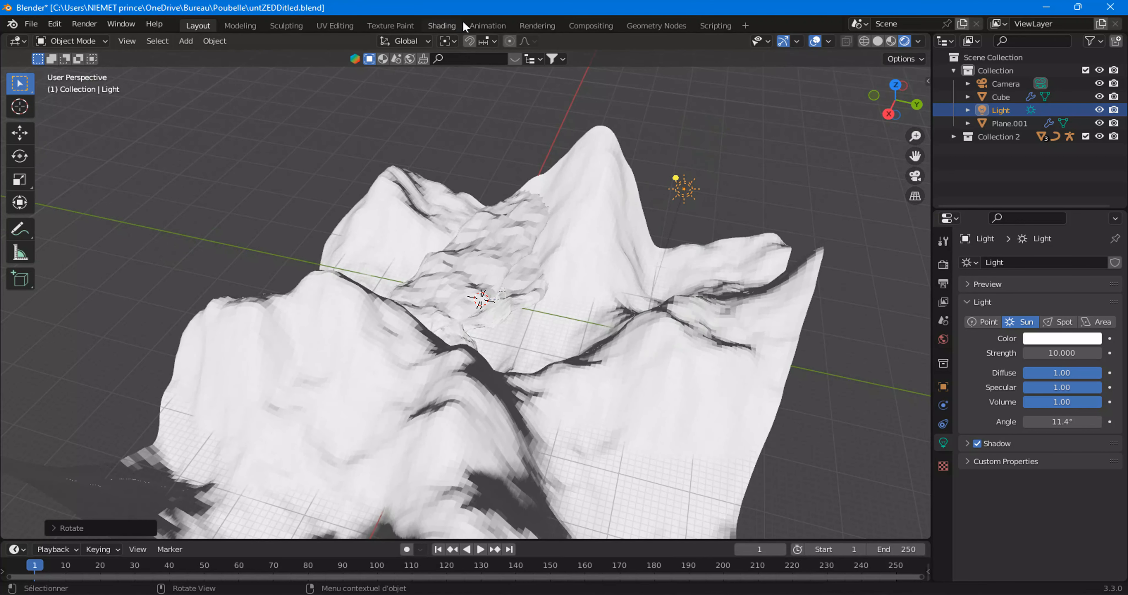
Step: Switch to the Animation workspace, using rendered shading for the camera view and solid shading for the main viewport
click(482, 25)
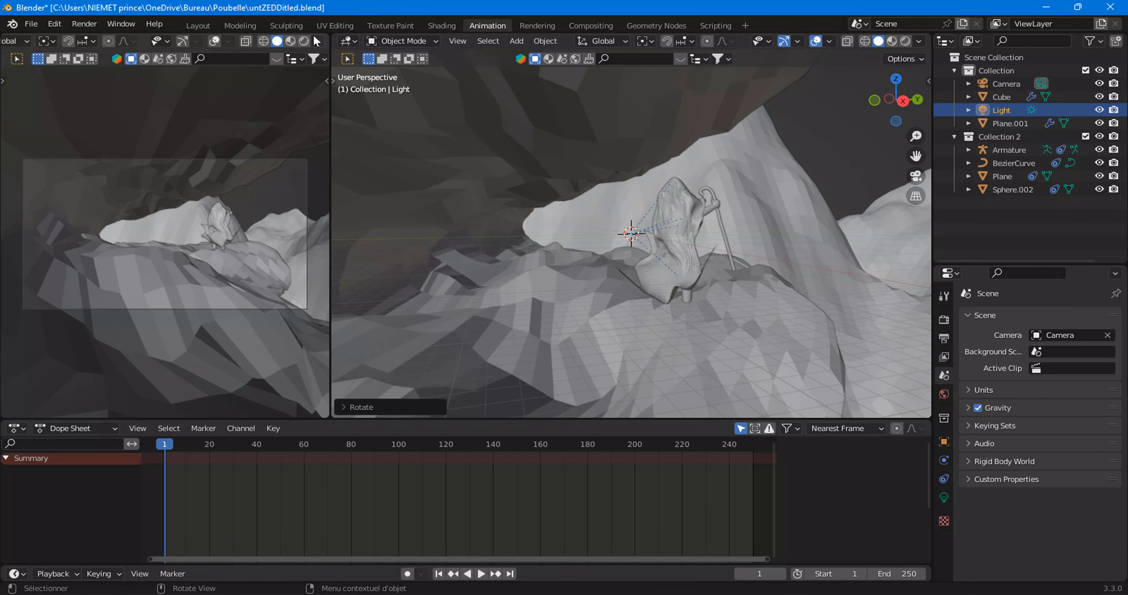
click(304, 41)
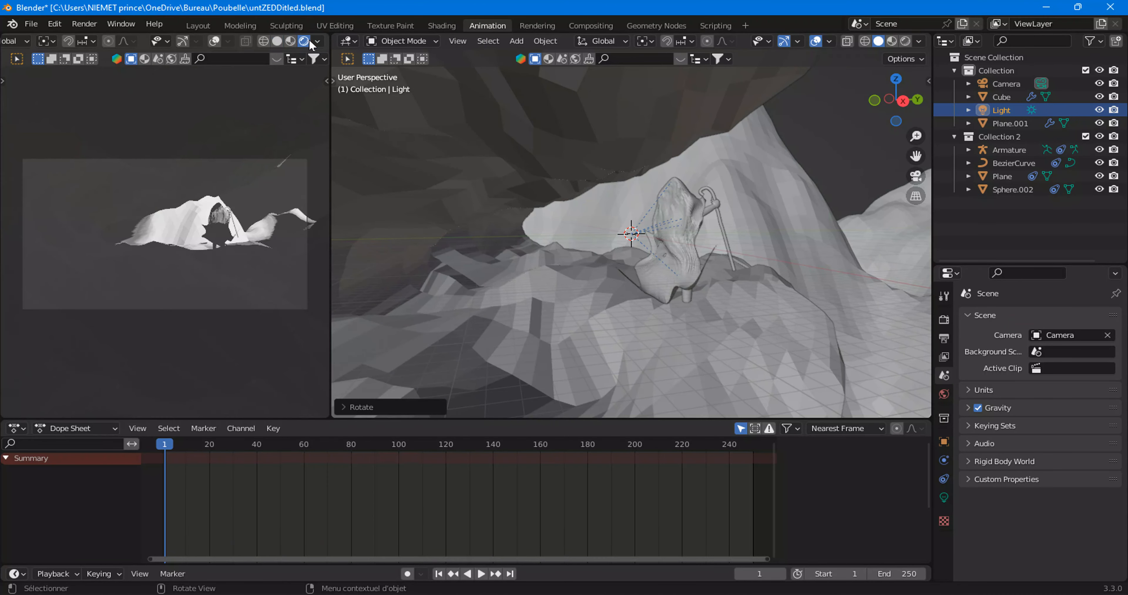
click(905, 41)
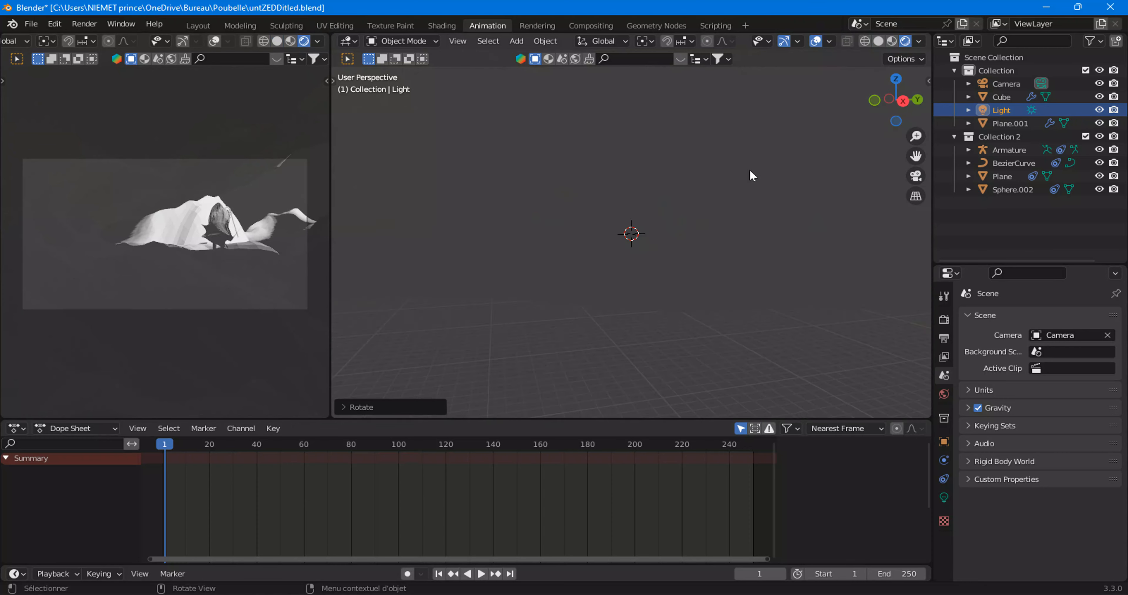
middle_drag(750, 176, 740, 126)
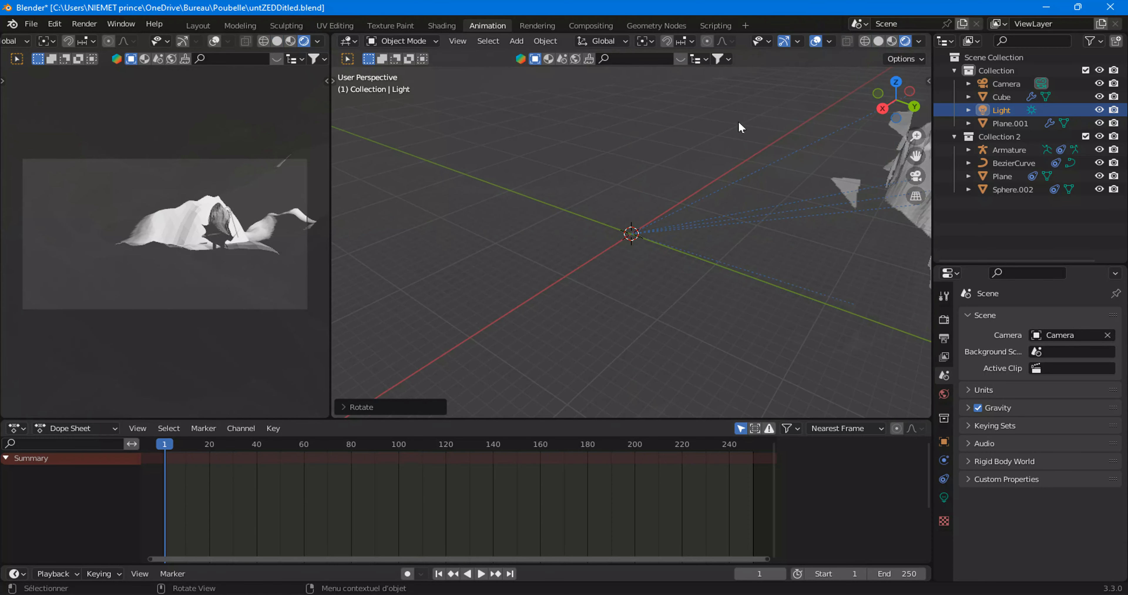
click(892, 41)
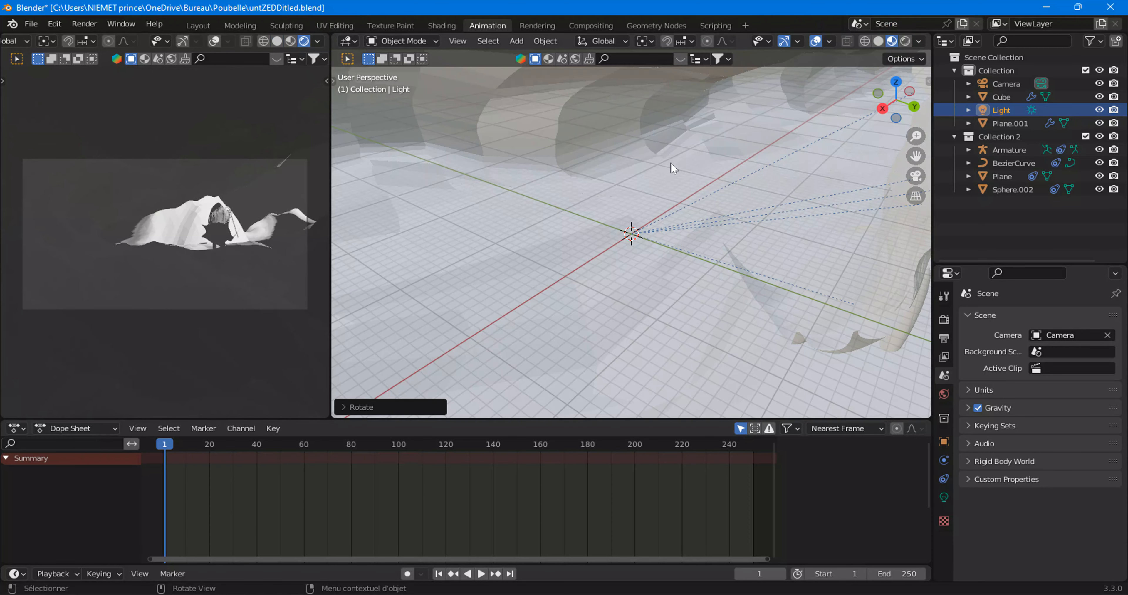
click(878, 41)
Step: Rotate the sun while checking the camera view so that its light reaches the foreground rocks
mouse_move(771, 184)
middle_down()
mouse_move(693, 210)
mouse_move(709, 203)
middle_up()
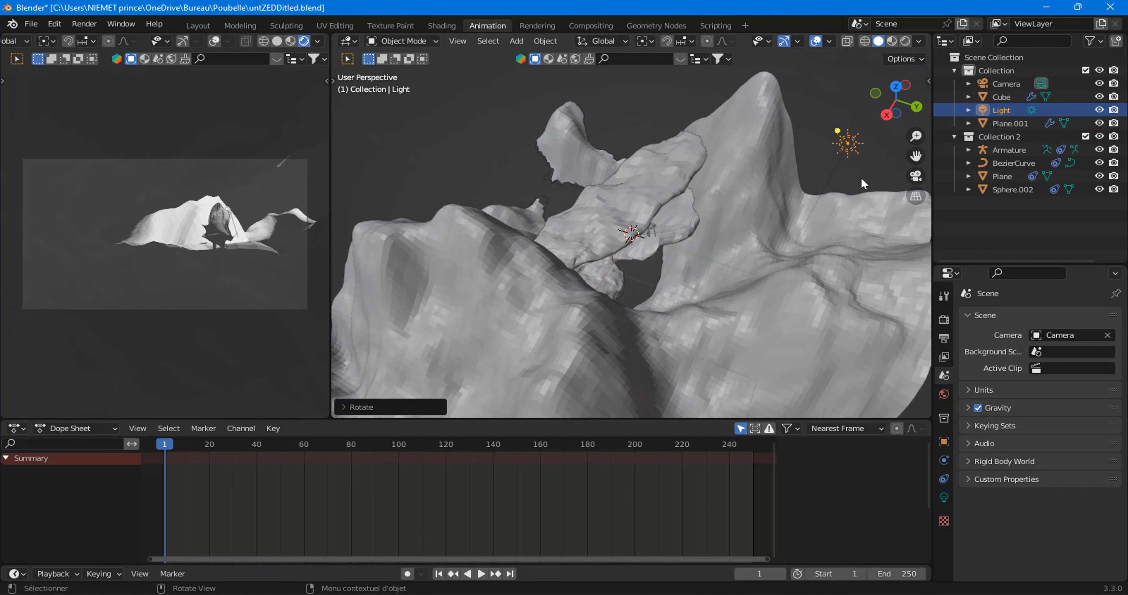
scroll(197, 319, up, 2)
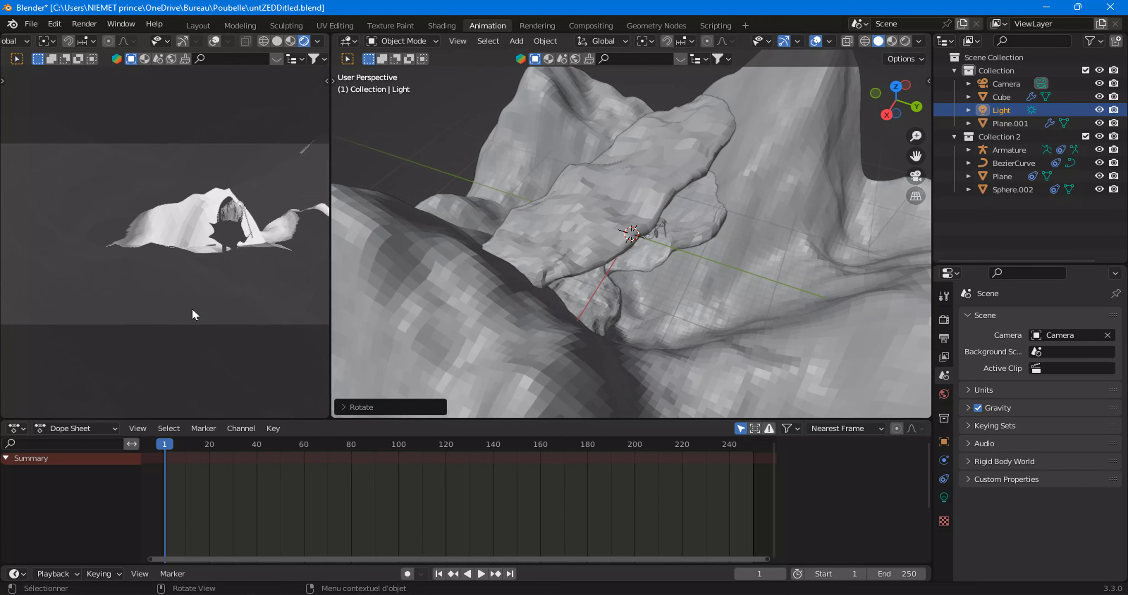
middle_drag(795, 168, 822, 175)
key(r)
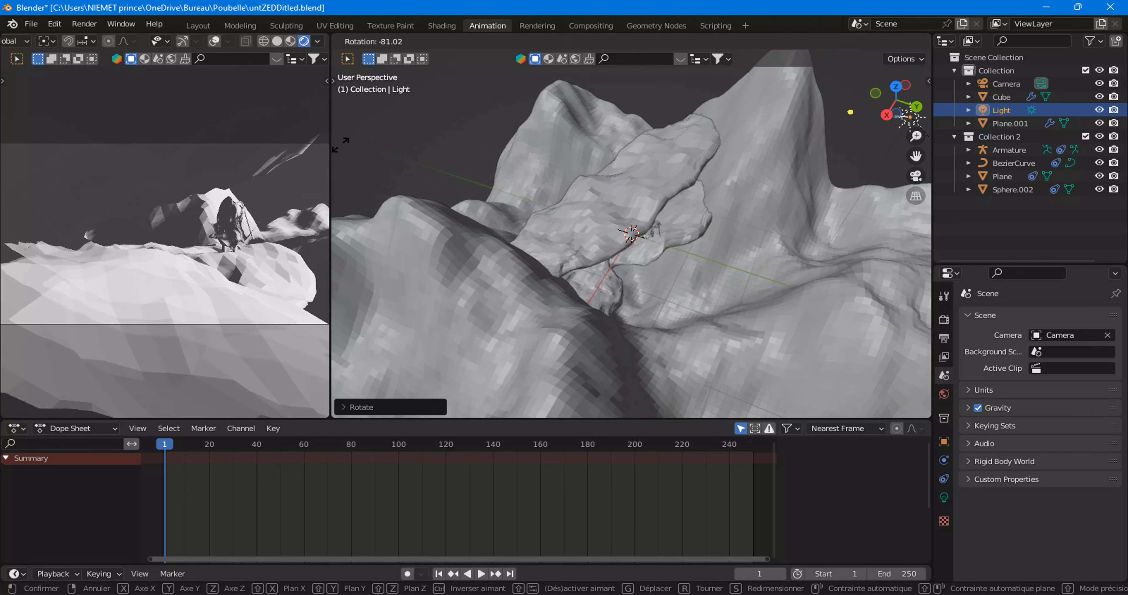
click(337, 151)
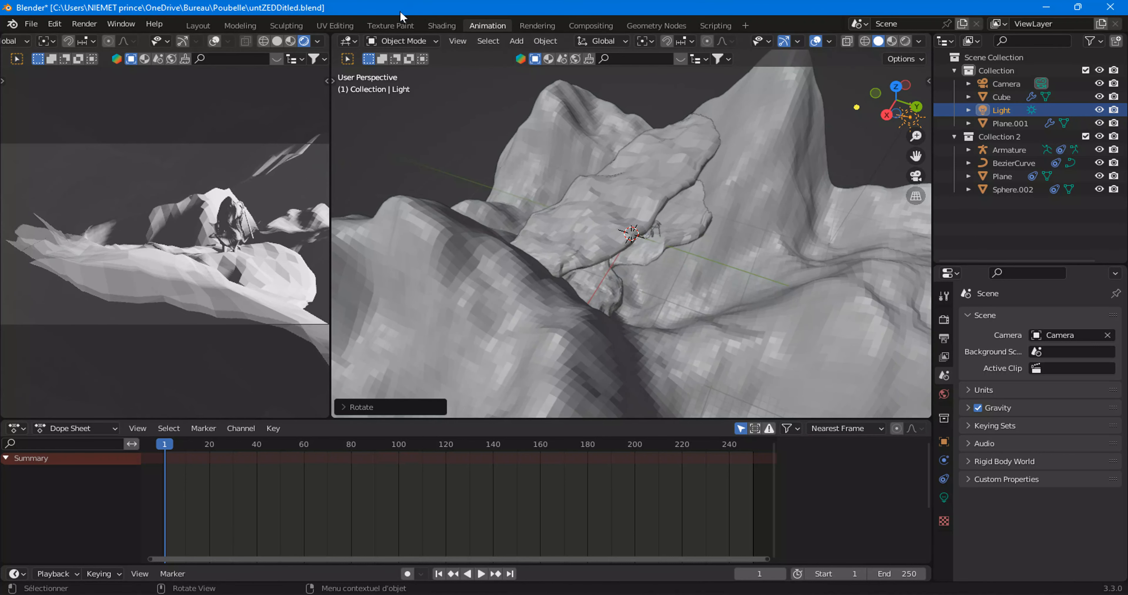
Step: Return to the Layout workspace's camera view and set the Eevee viewport samples to 100
click(193, 24)
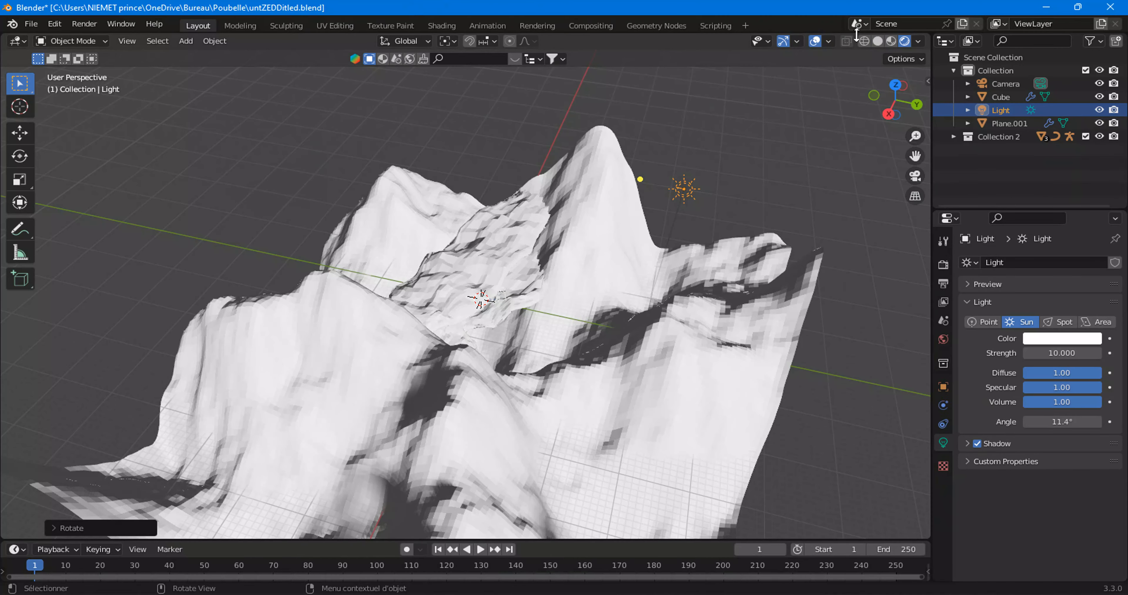
click(912, 177)
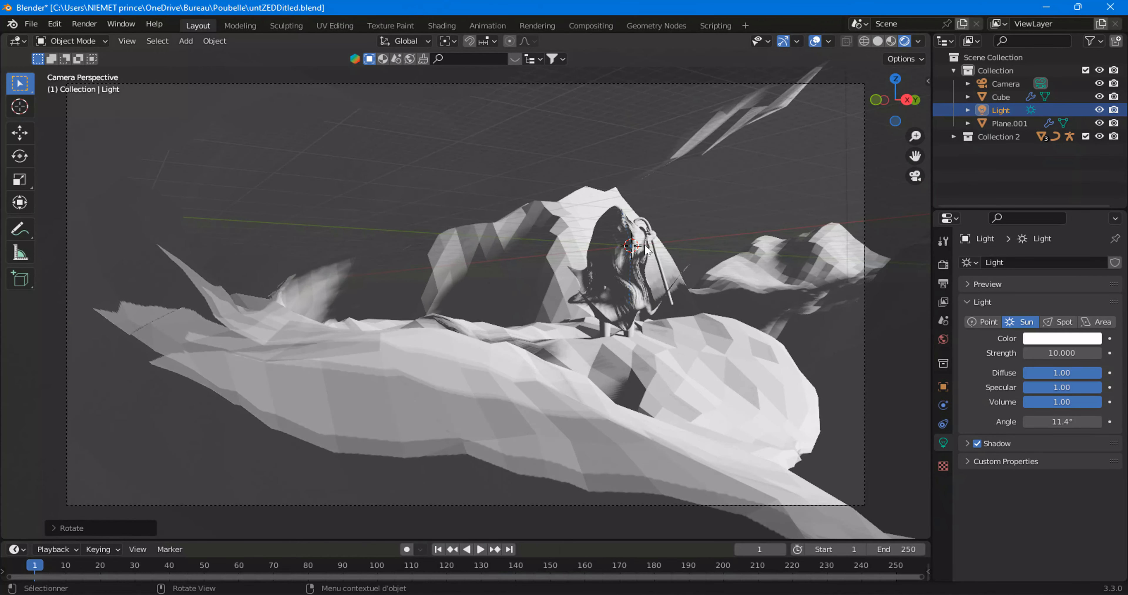
scroll(645, 246, up, 2)
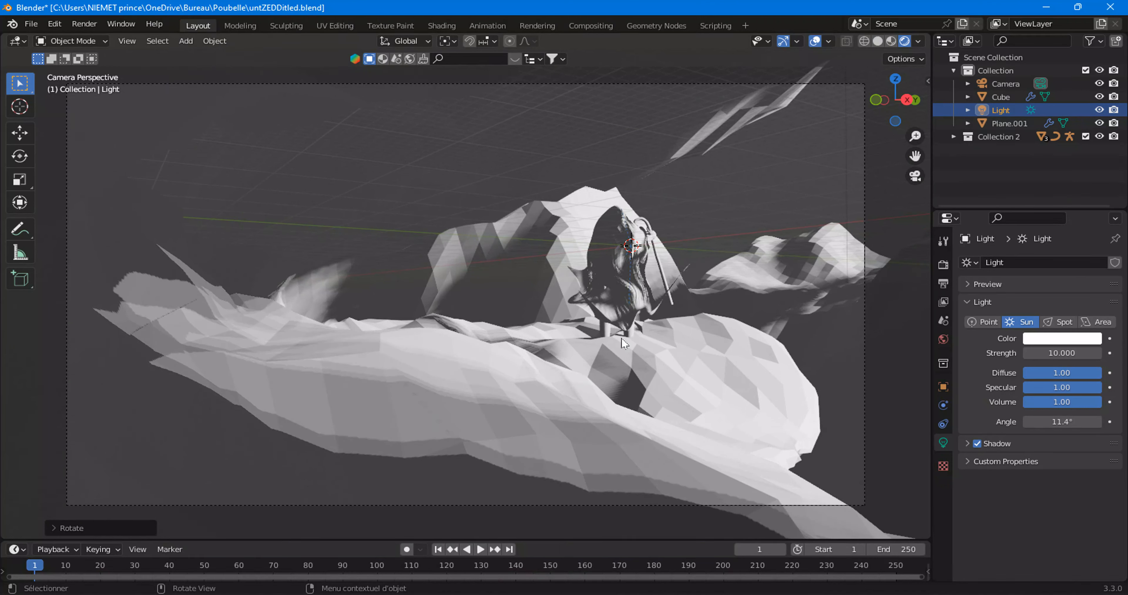
click(943, 264)
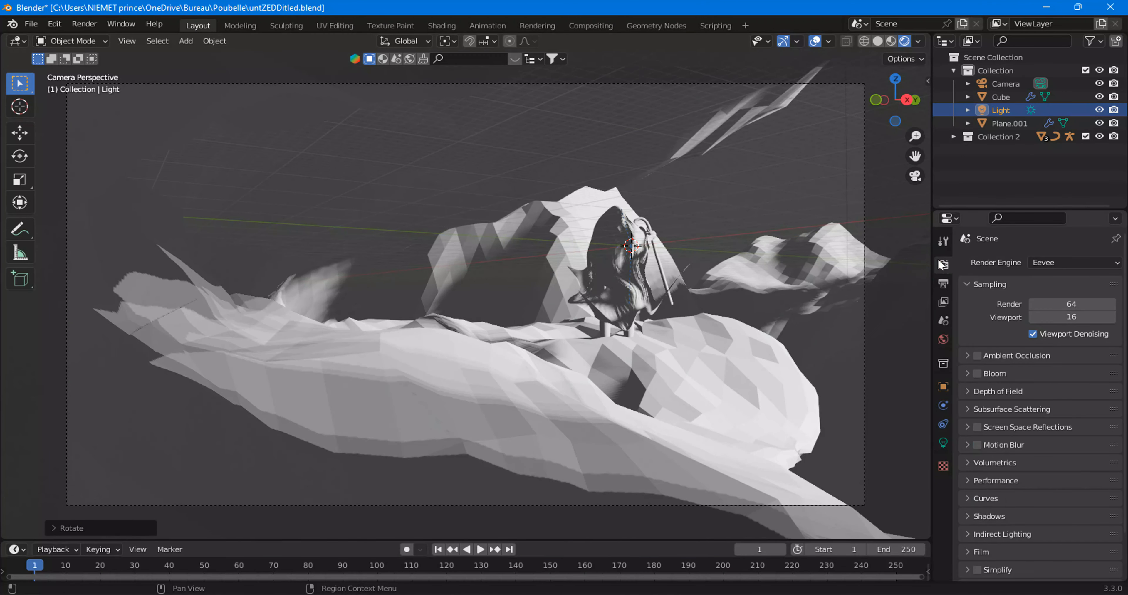
click(1075, 319)
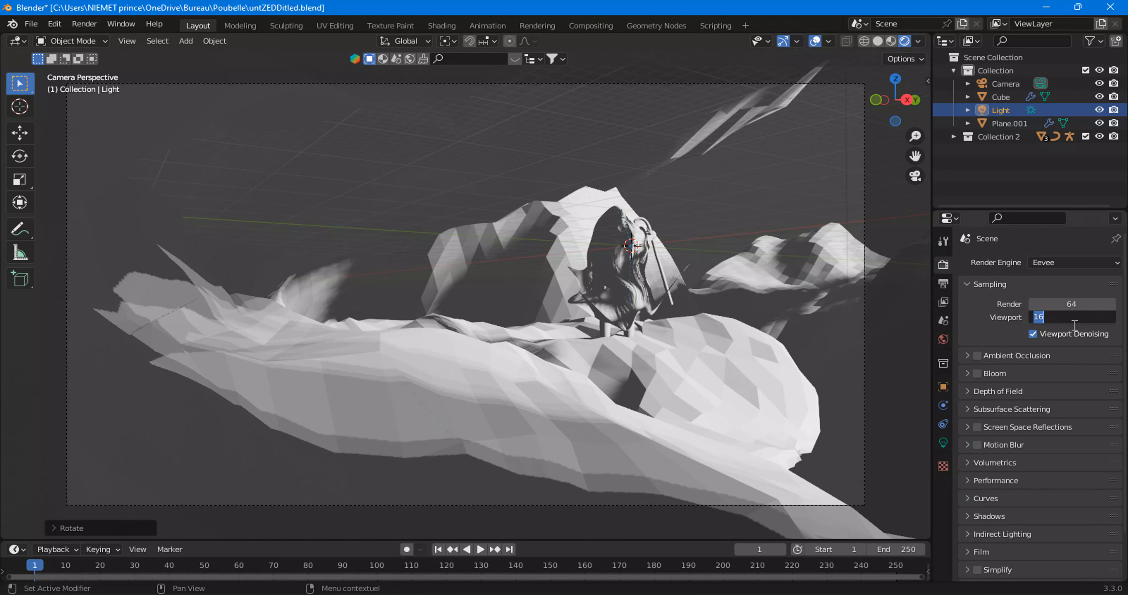
key(Return)
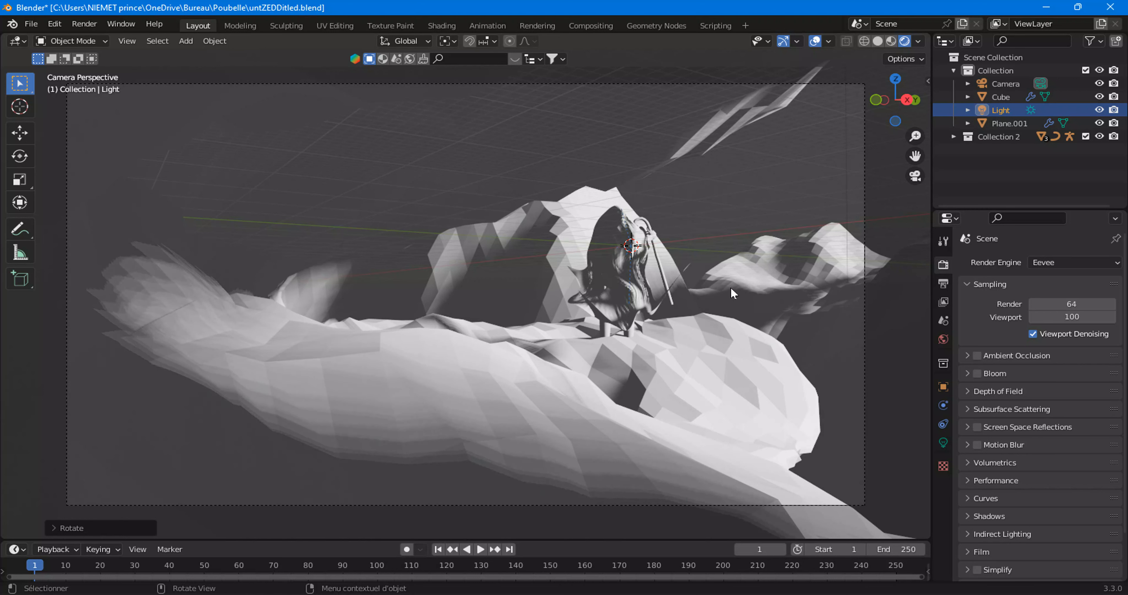
Step: Enable Ambient Occlusion for the Eevee render and set its distance to 50 m
middle_drag(801, 306, 791, 325)
key(KP_0)
click(977, 355)
click(1001, 353)
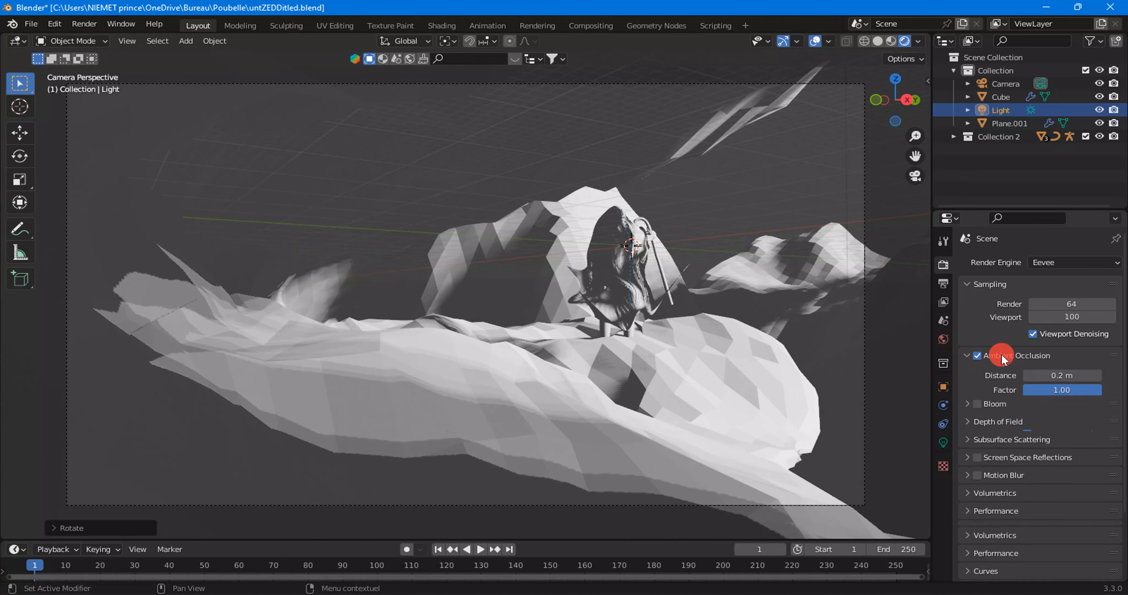
click(1062, 375)
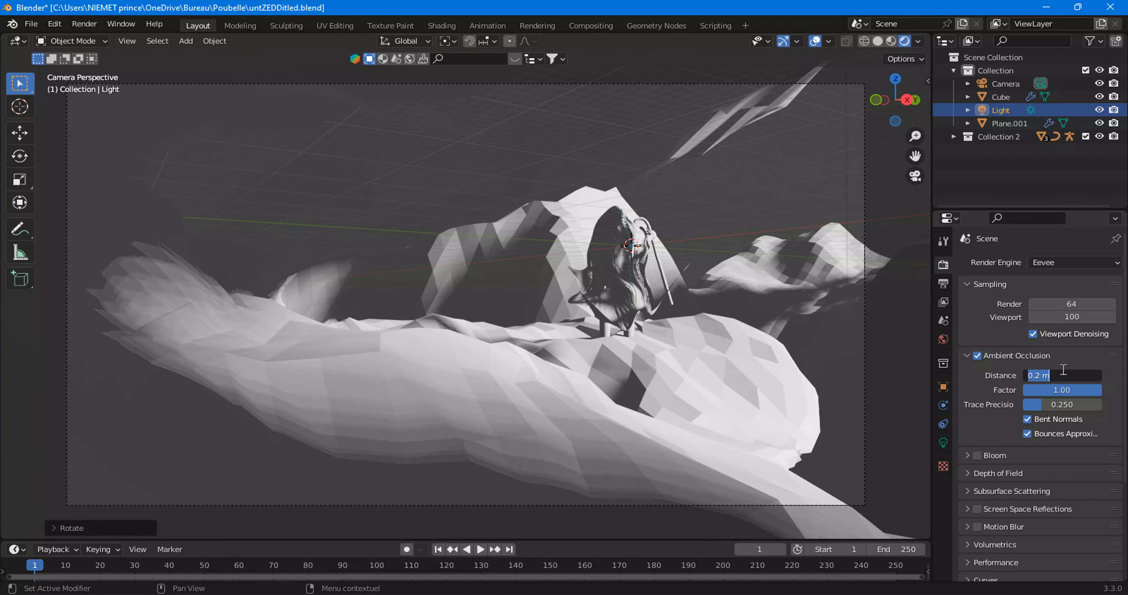
text(1)
key(Return)
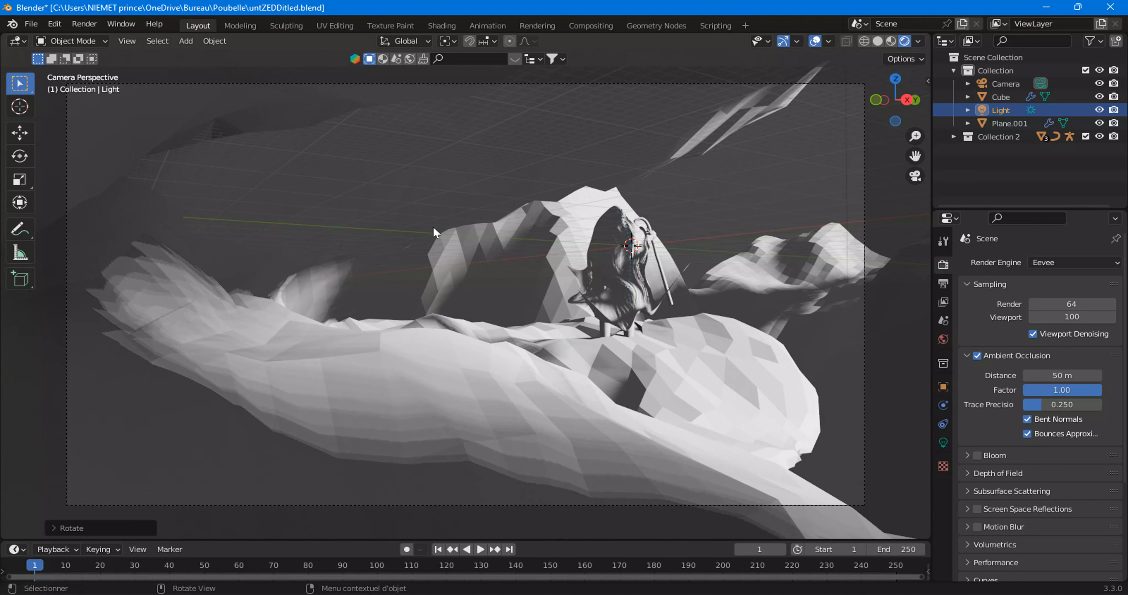
Step: Use a Sky Texture as the World background color and set its sky type to Hosek / Wilkie
click(943, 341)
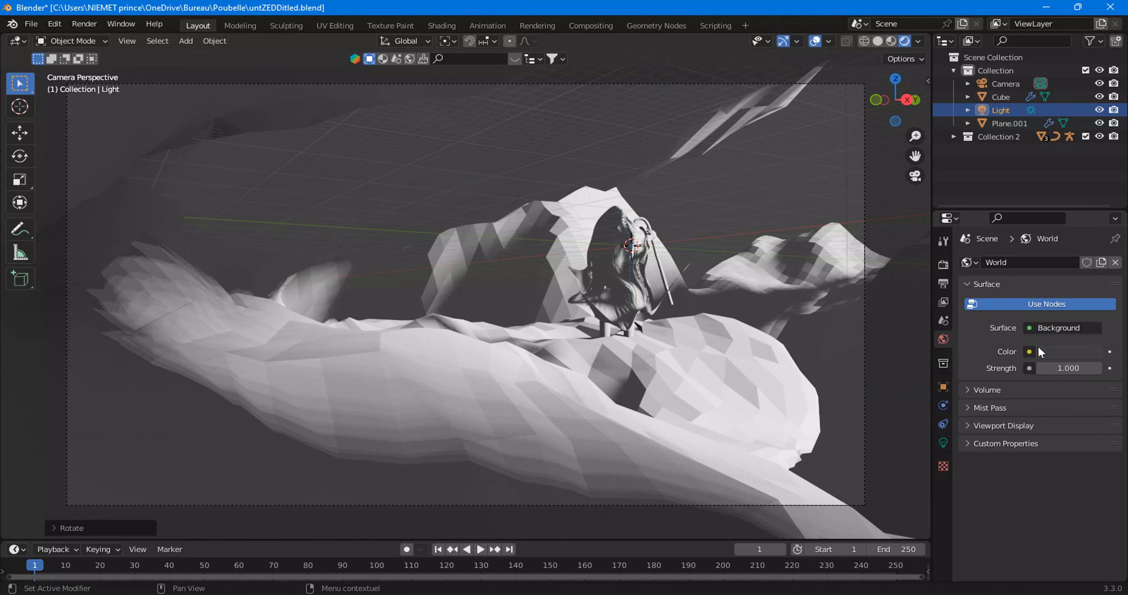
click(1028, 352)
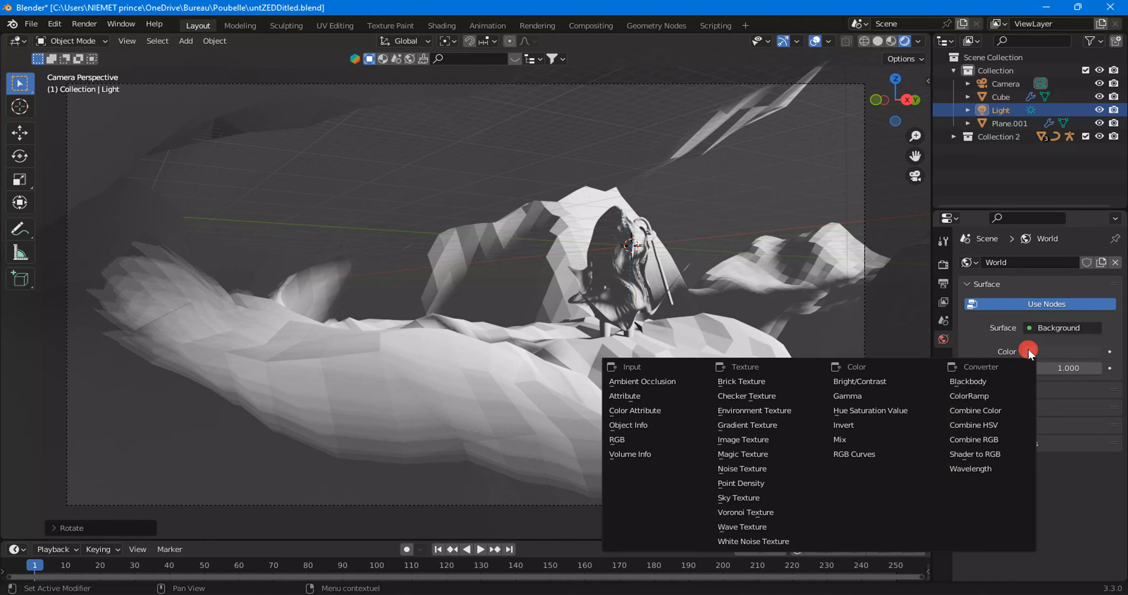
click(752, 492)
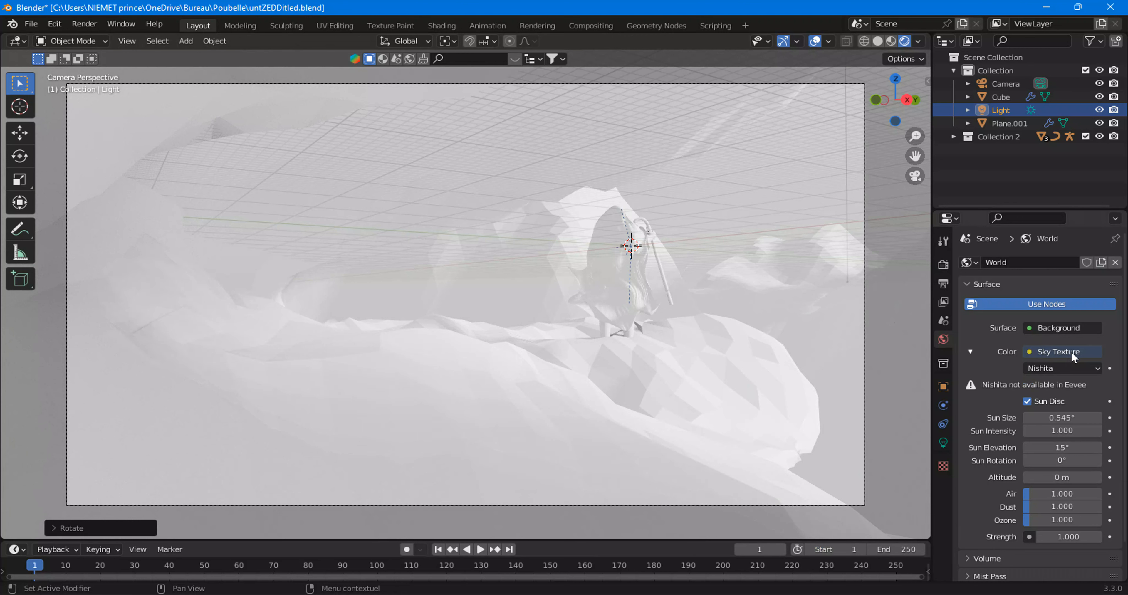
click(1063, 365)
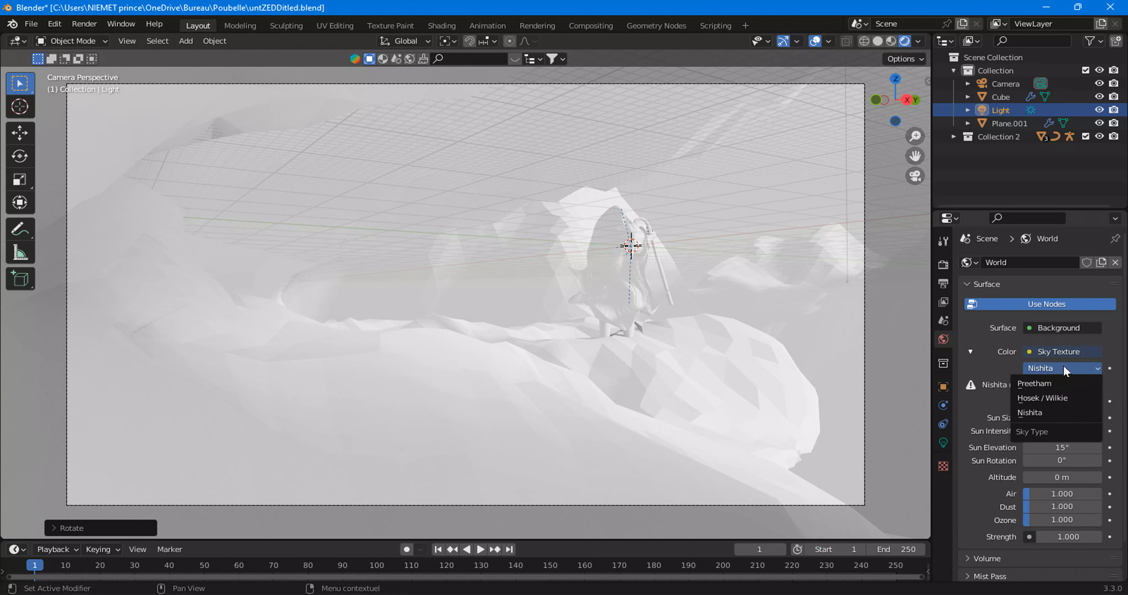
click(1043, 398)
scroll(516, 275, down, 2)
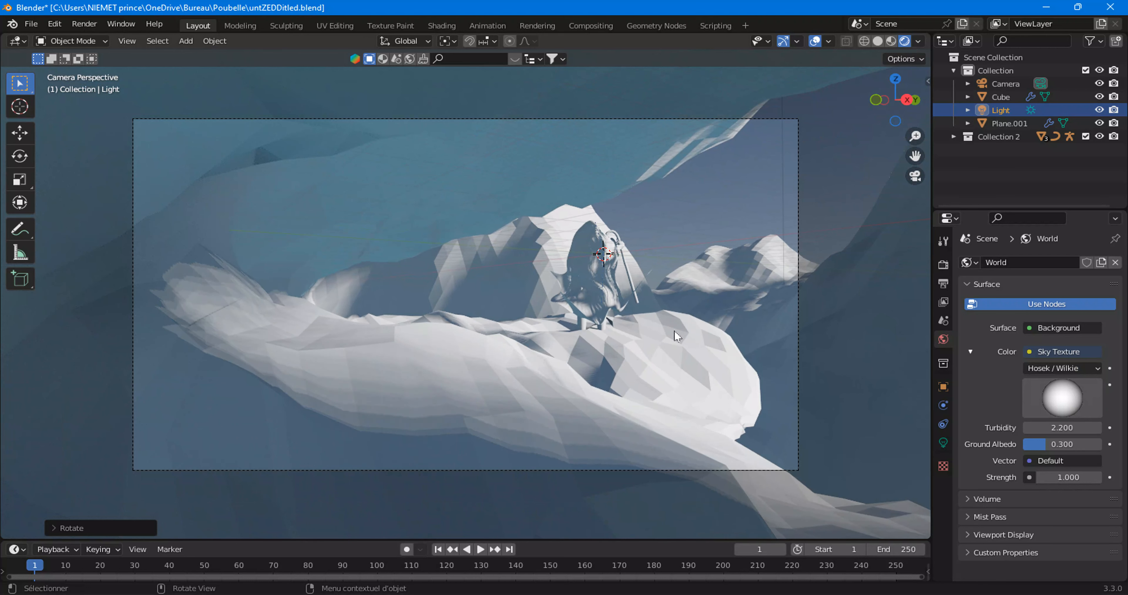
Step: Disable Bounces Approximation for Ambient Occlusion, keeping Bent Normals enabled after briefly comparing it
click(942, 265)
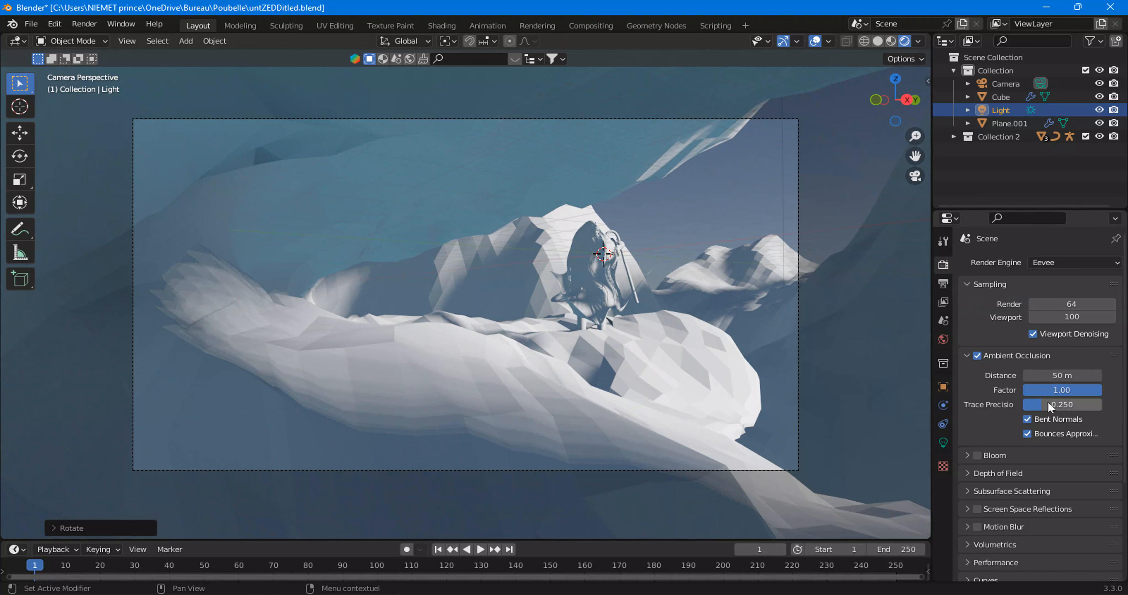
click(1028, 434)
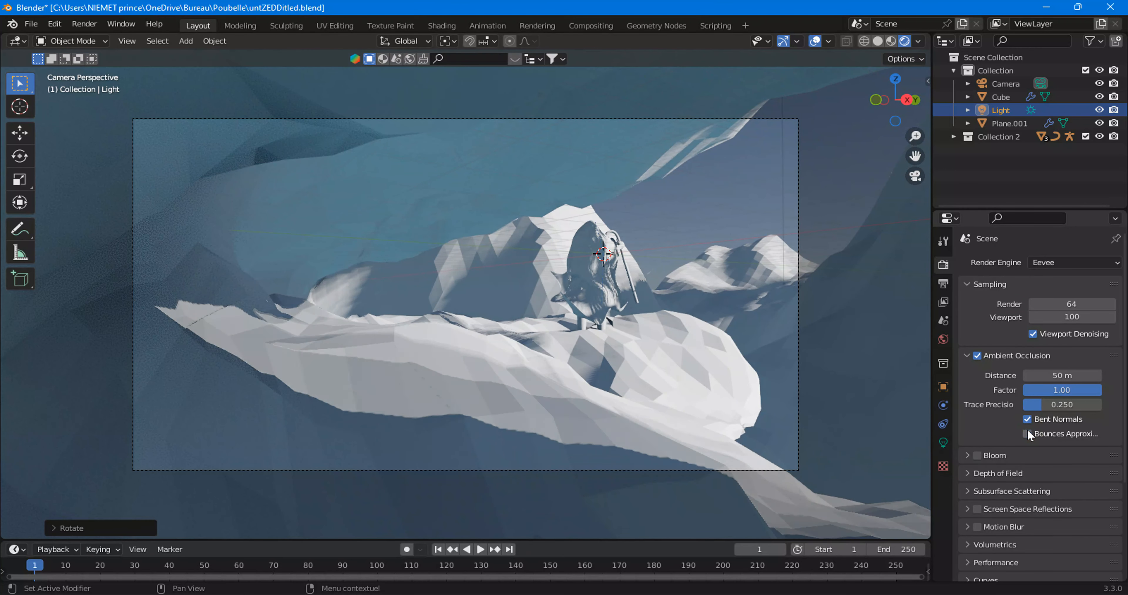
click(1026, 419)
click(1026, 419)
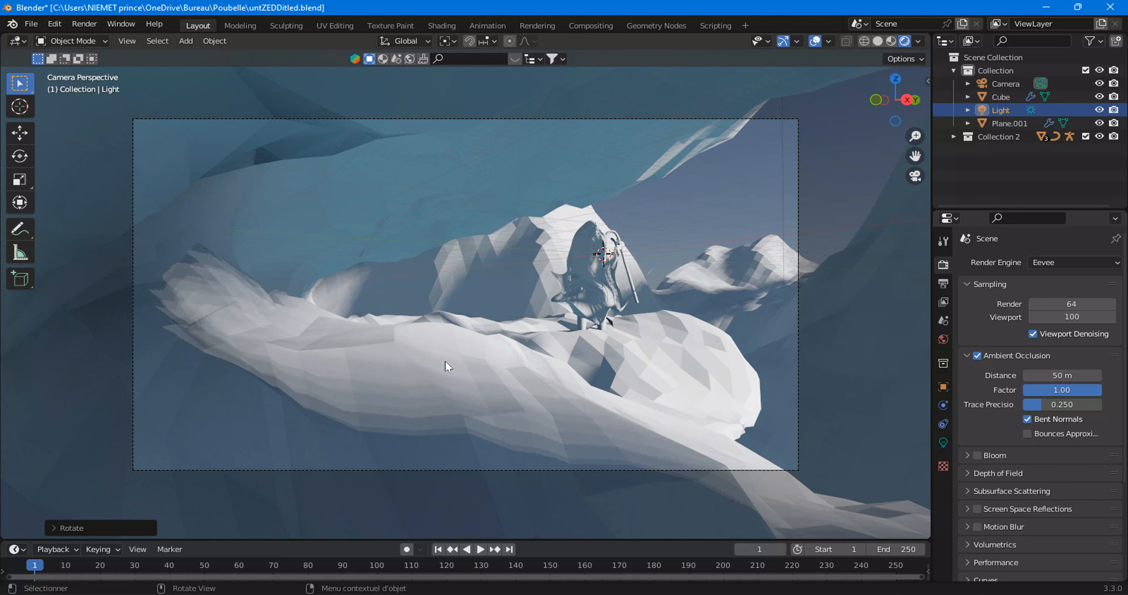
Step: Select the Cube cave mesh, open its node tree in the Geometry Nodes workspace, and move Group Input away from Set Position to make room
click(431, 356)
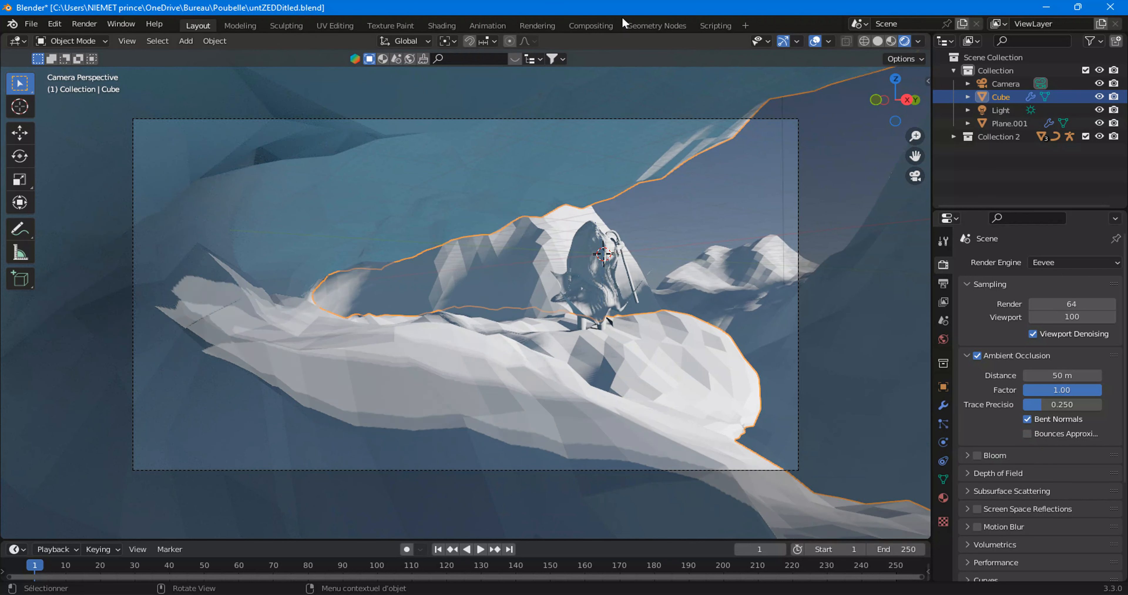
click(638, 25)
middle_drag(597, 349, 547, 450)
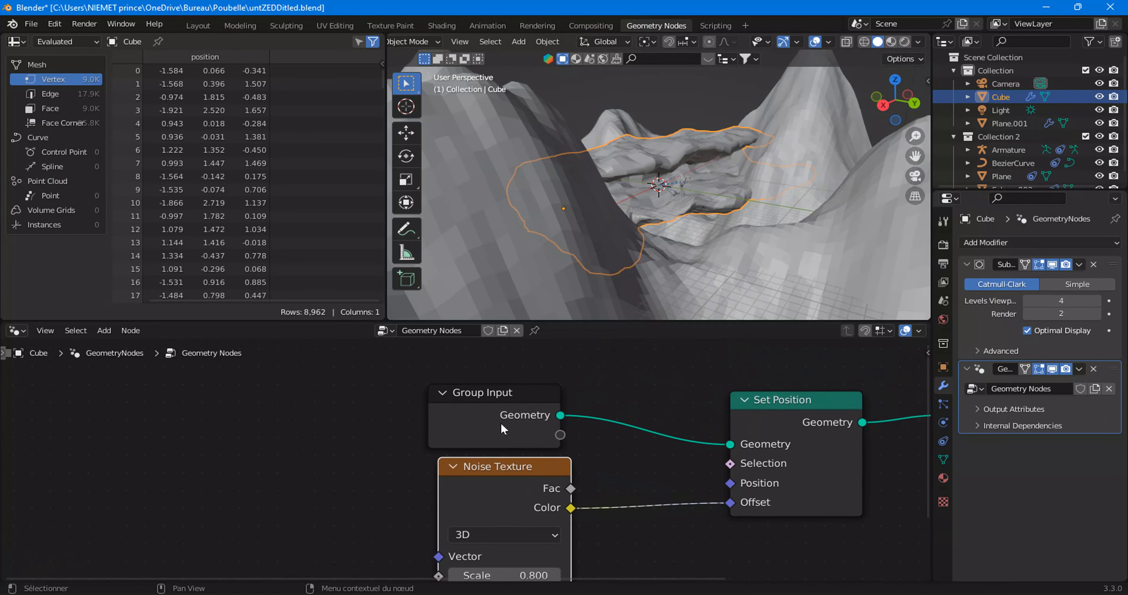
drag(501, 424, 196, 413)
Step: Try a viewport subdivision level of 5 on the Cube, check it in the Layout camera view, and restore level 4
click(105, 330)
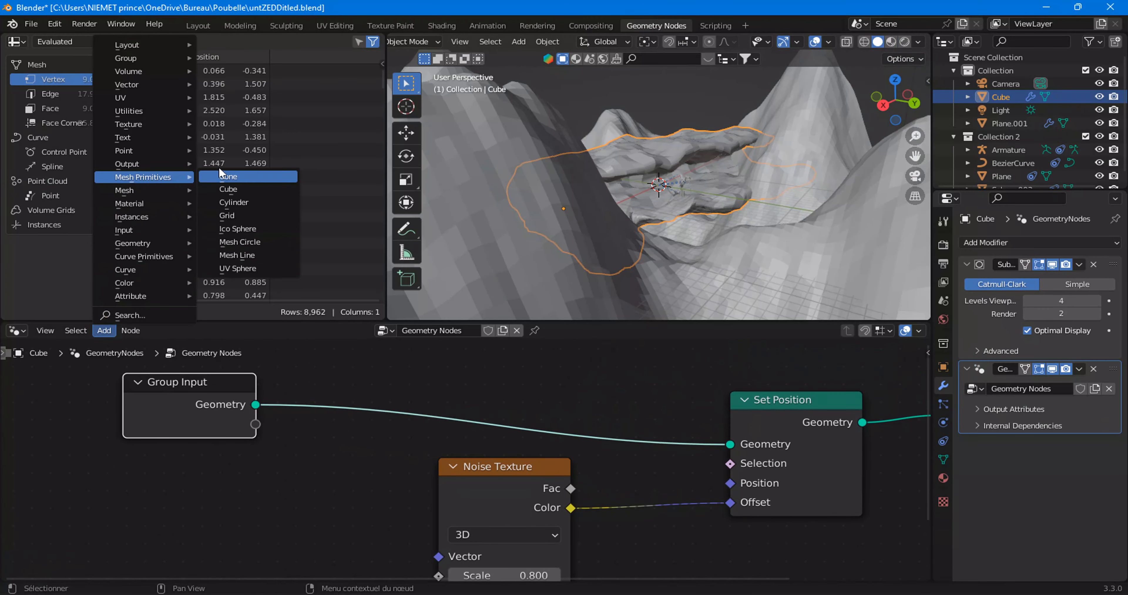
mouse_move(144, 191)
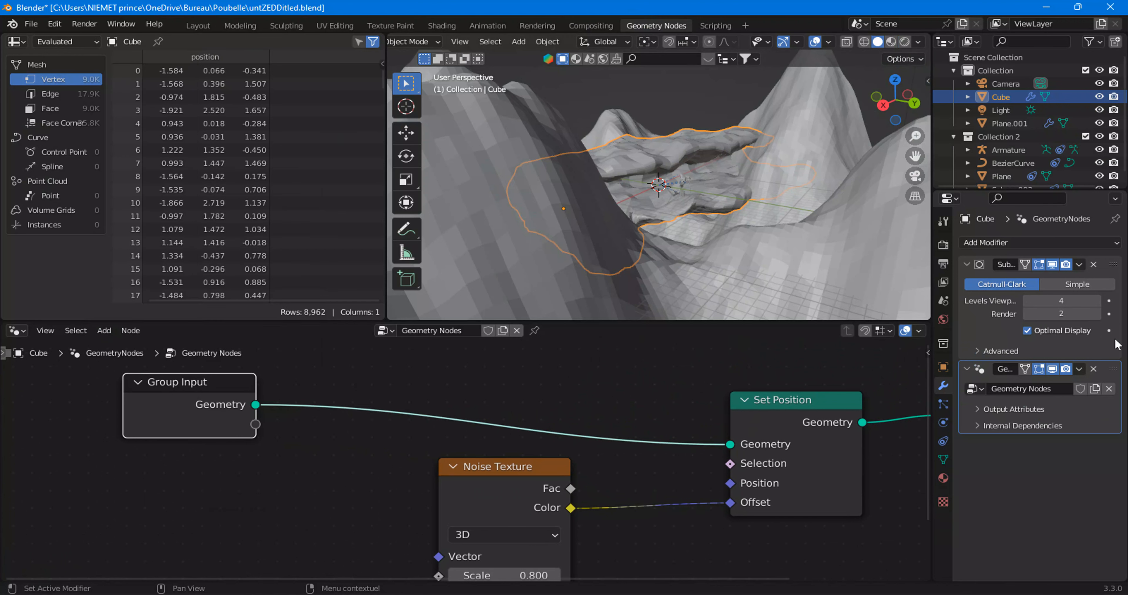
click(1097, 301)
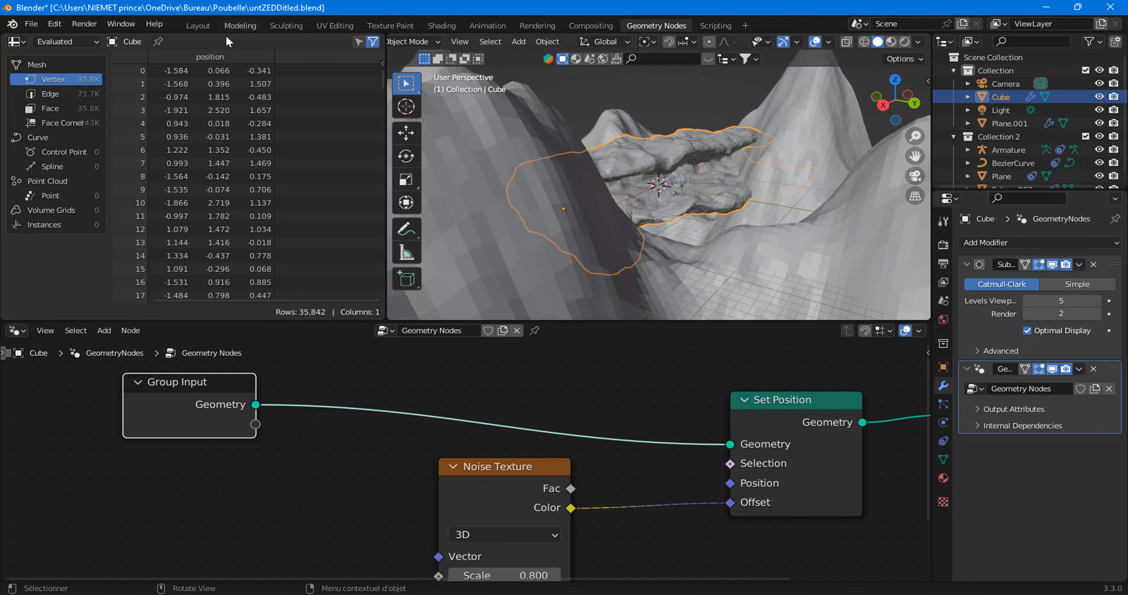
click(198, 26)
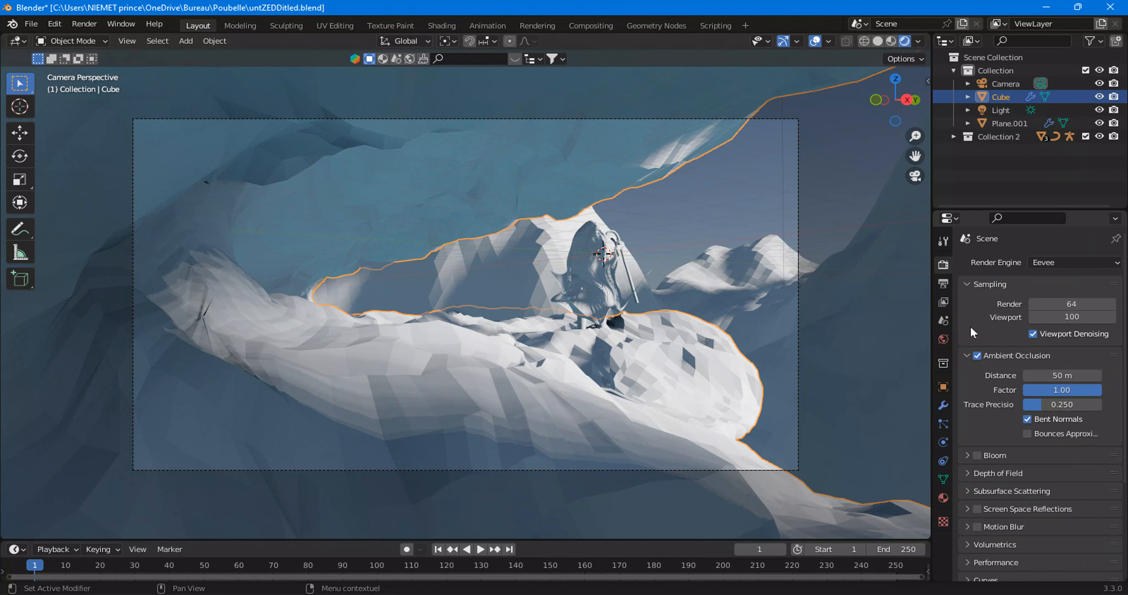
click(652, 25)
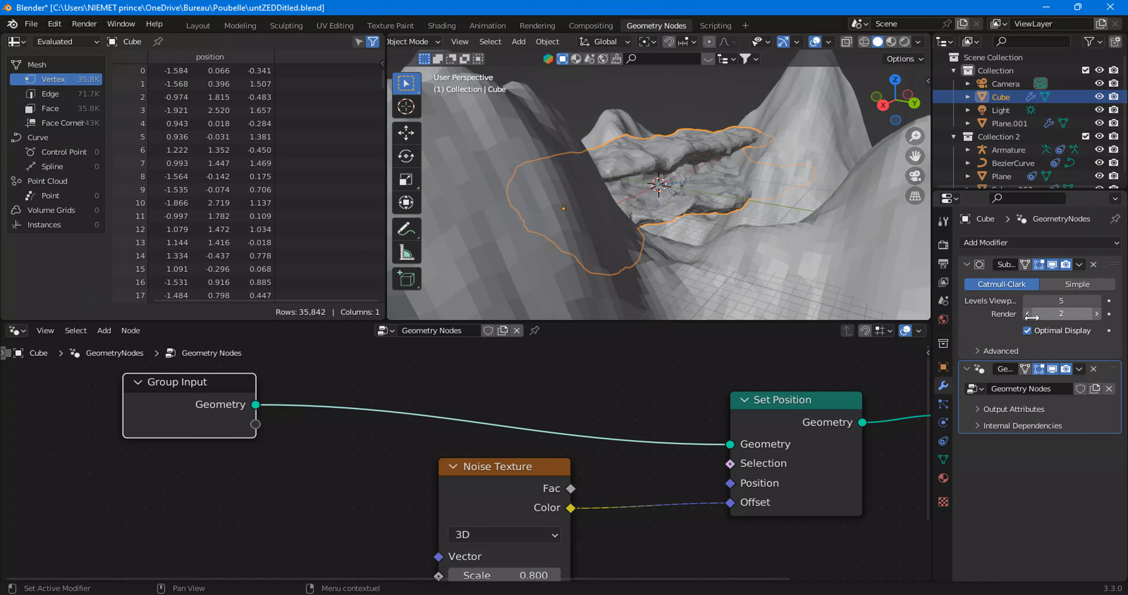
click(1028, 300)
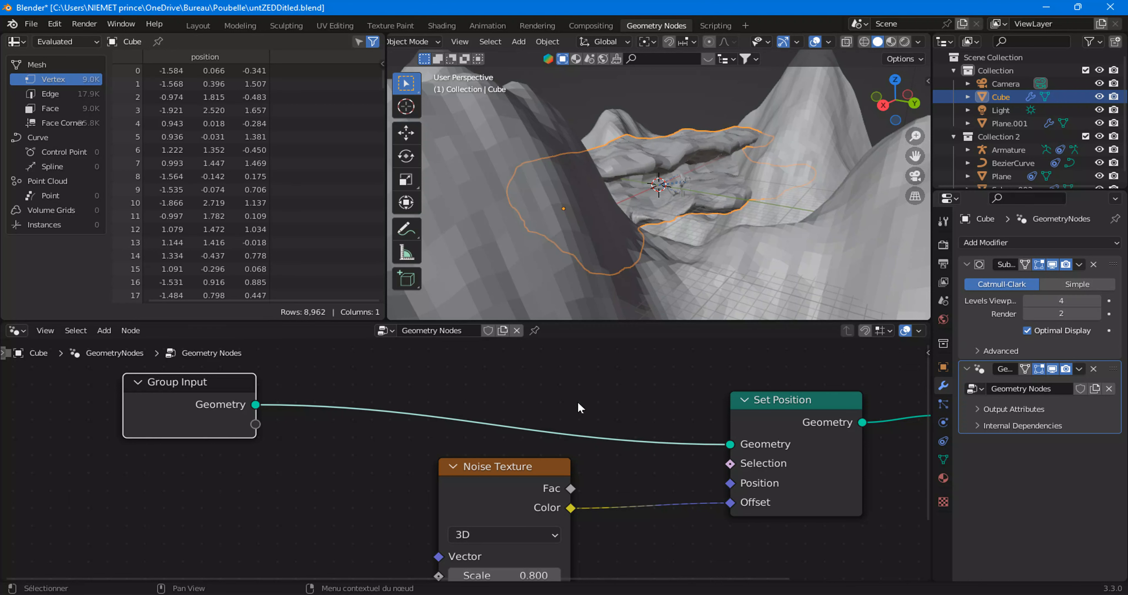
Step: Insert a Subdivide Mesh node between Group Input and Set Position and set its level to 2
click(104, 330)
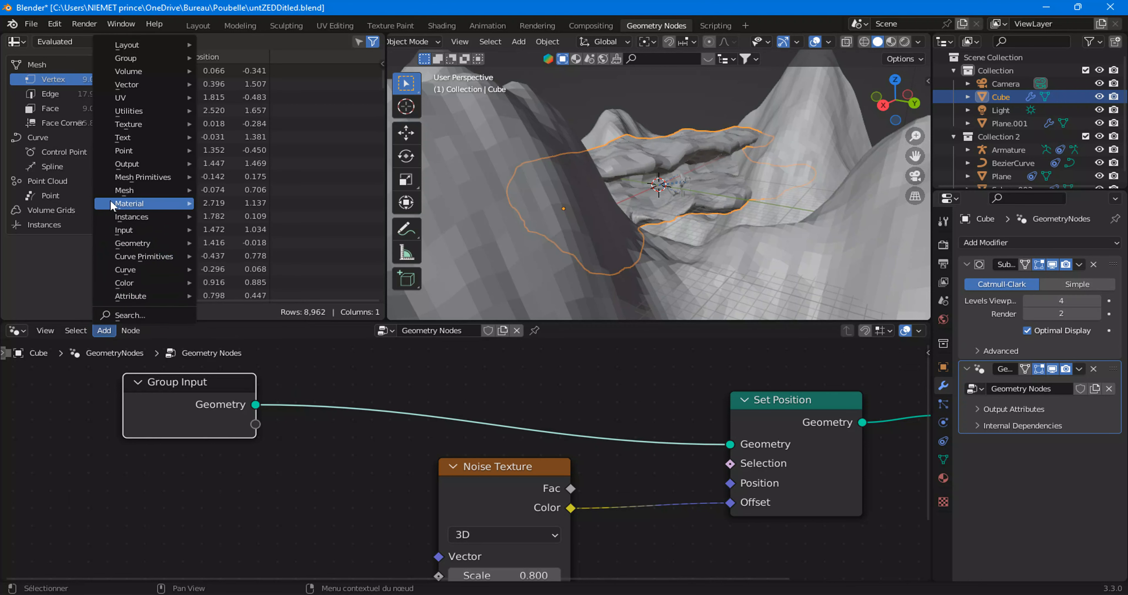
mouse_move(118, 193)
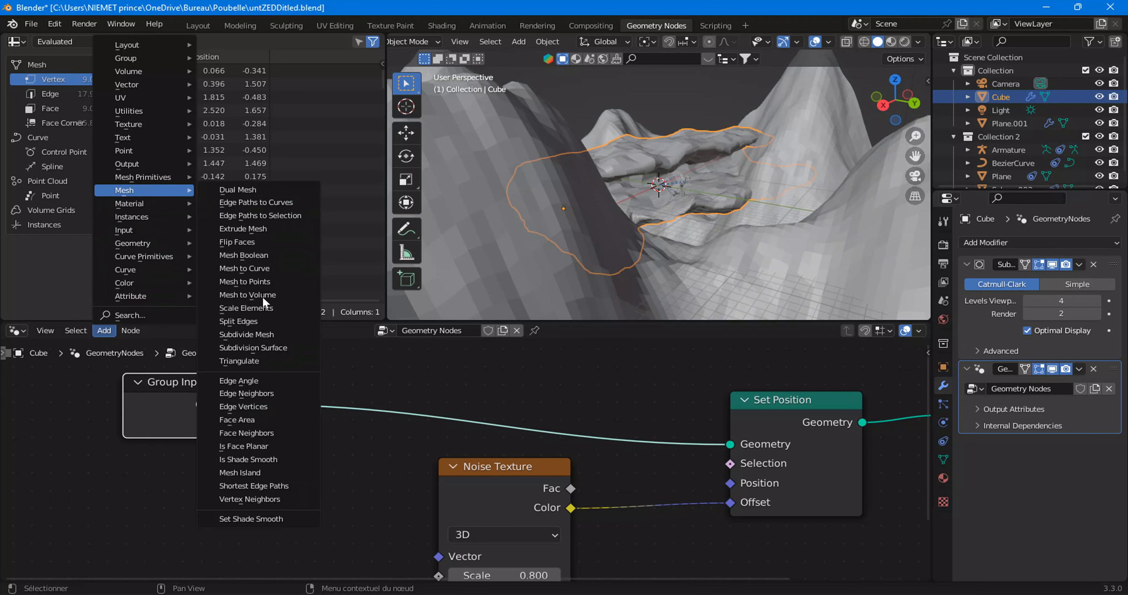
click(263, 337)
click(425, 371)
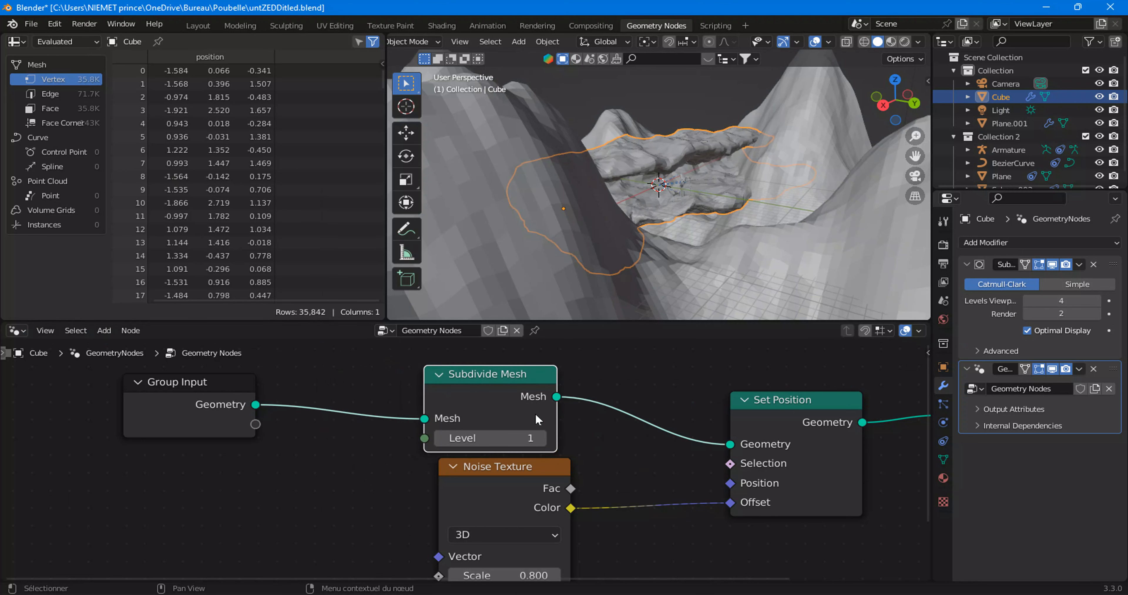
click(543, 445)
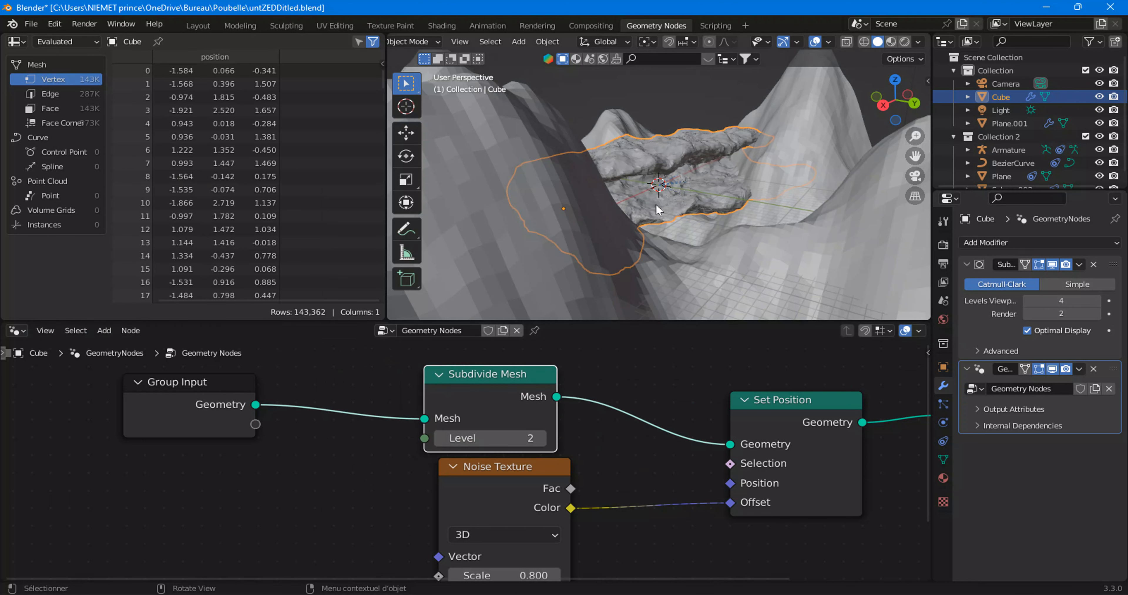
scroll(658, 209, up, 5)
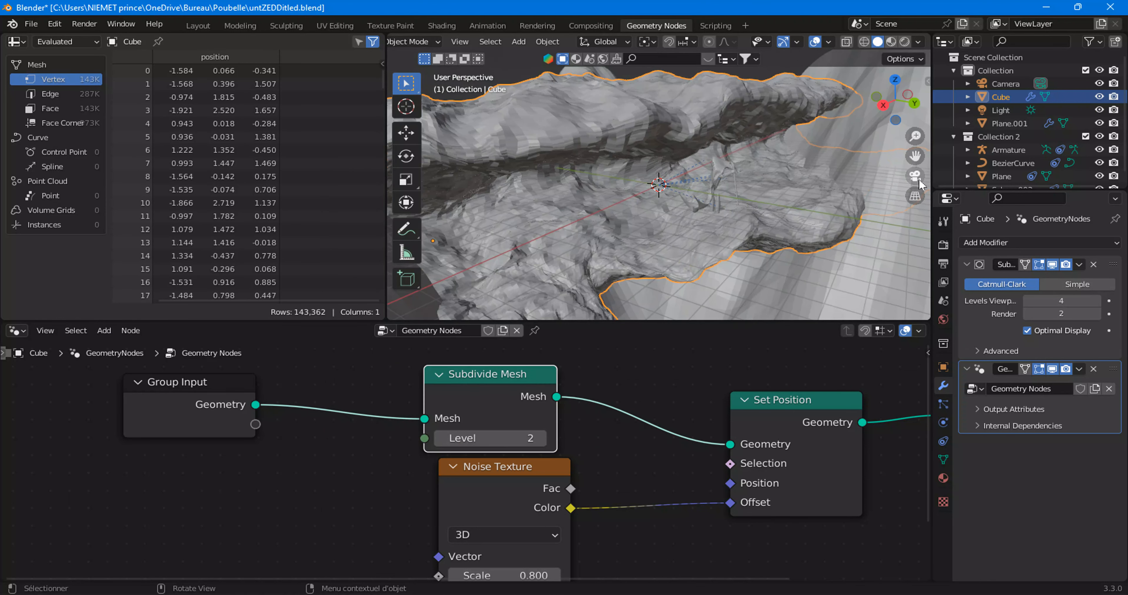
Step: Return to the Layout workspace and enable Bloom with a radius of 1.763 and an intensity of 0.048, comparing the view without it
click(198, 25)
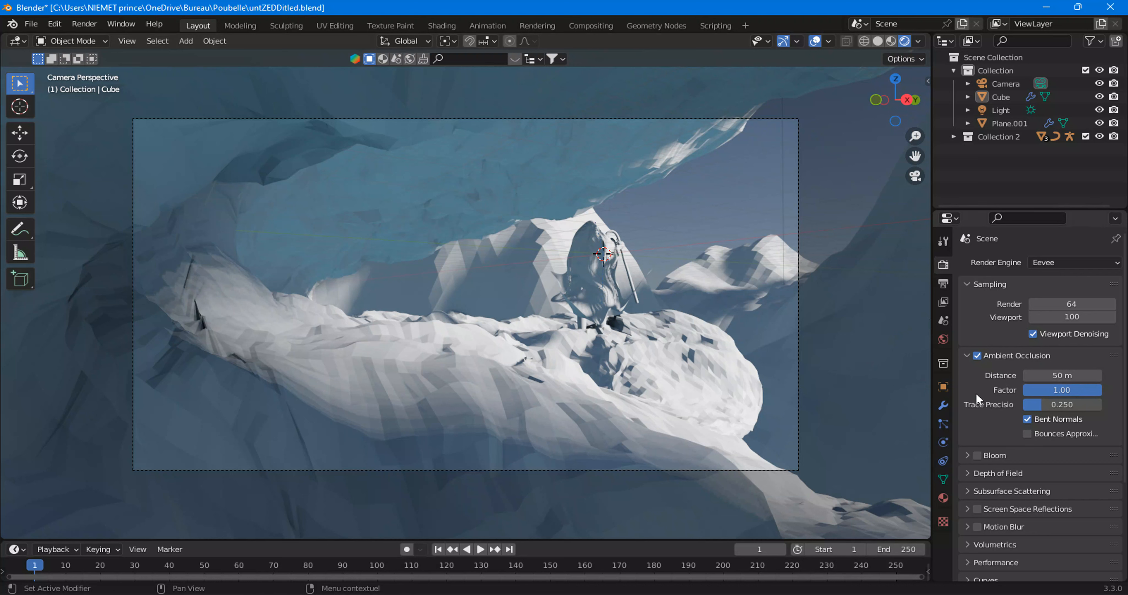
click(977, 455)
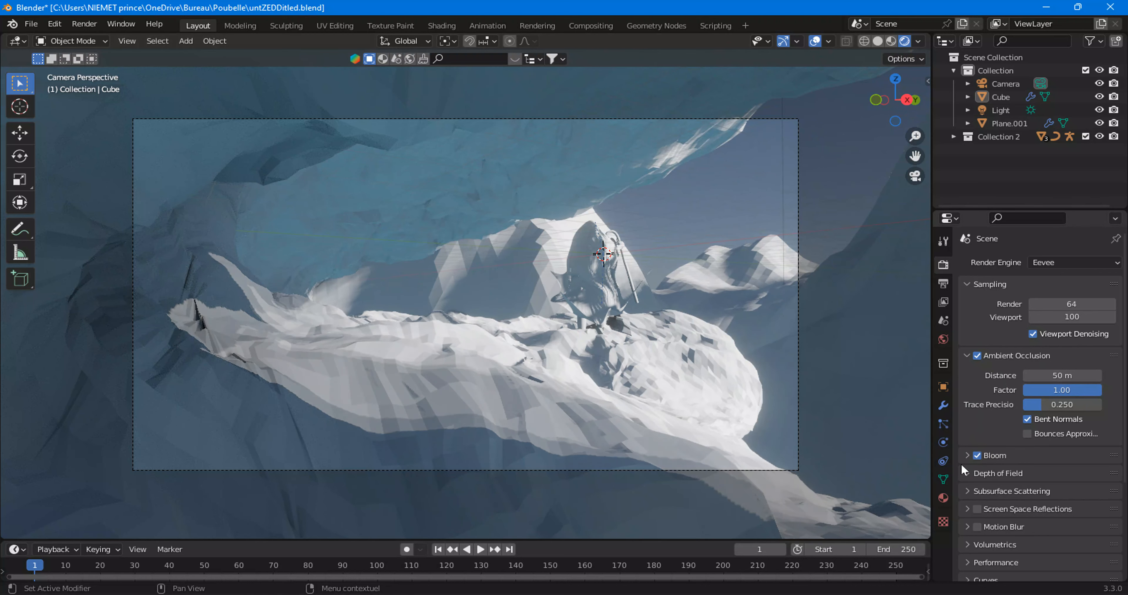
click(966, 455)
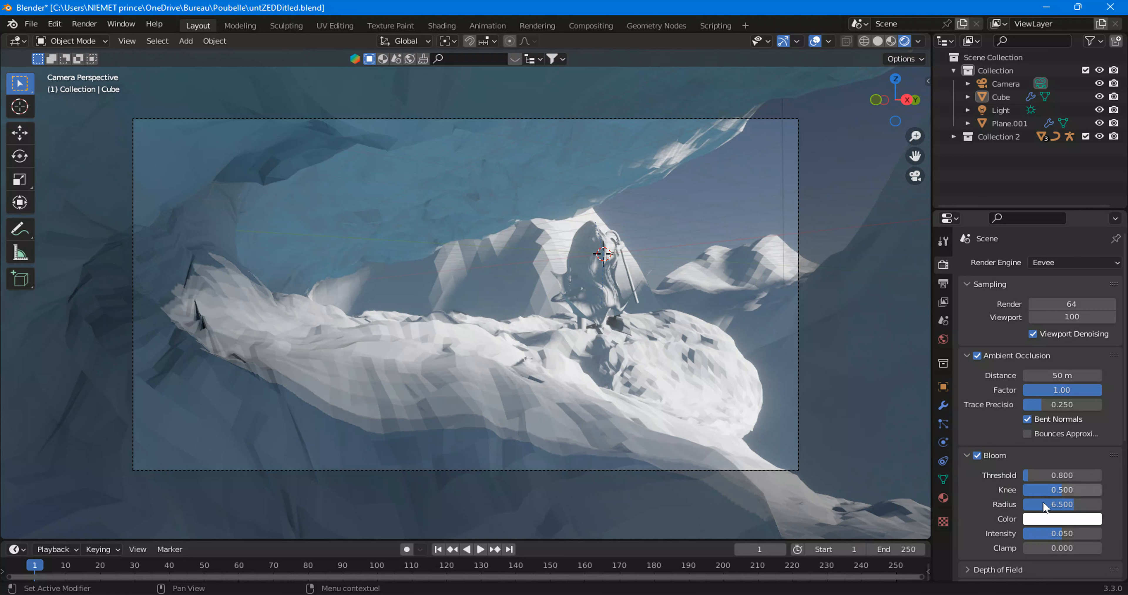
scroll(1045, 444, down, 6)
mouse_move(1052, 427)
mouse_down()
mouse_move(1070, 427)
mouse_move(1061, 399)
mouse_move(1028, 399)
mouse_move(1062, 431)
mouse_up()
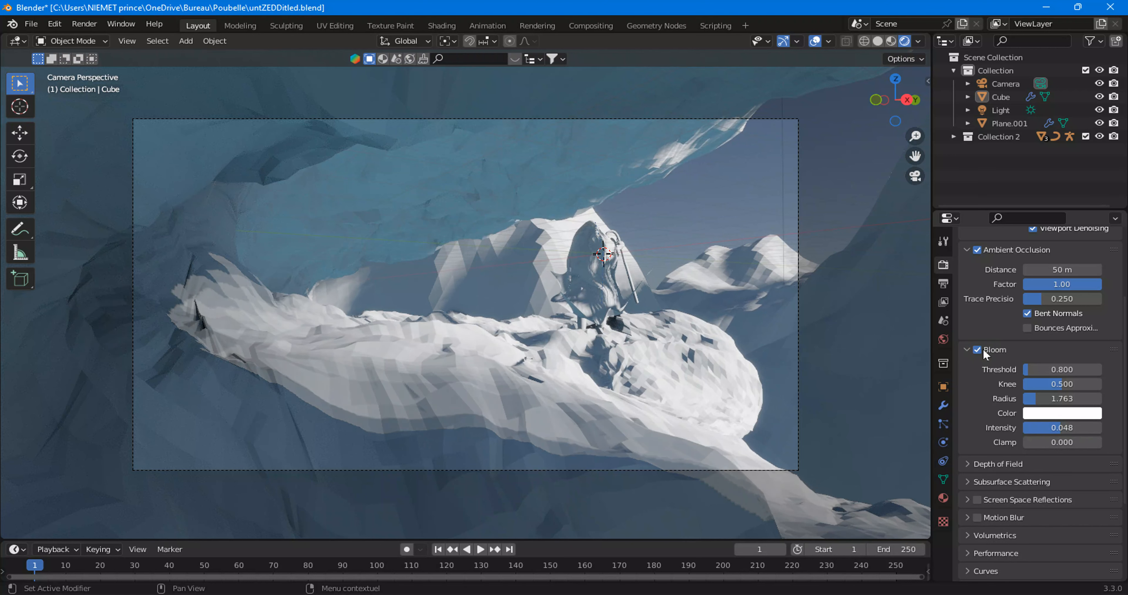
click(983, 351)
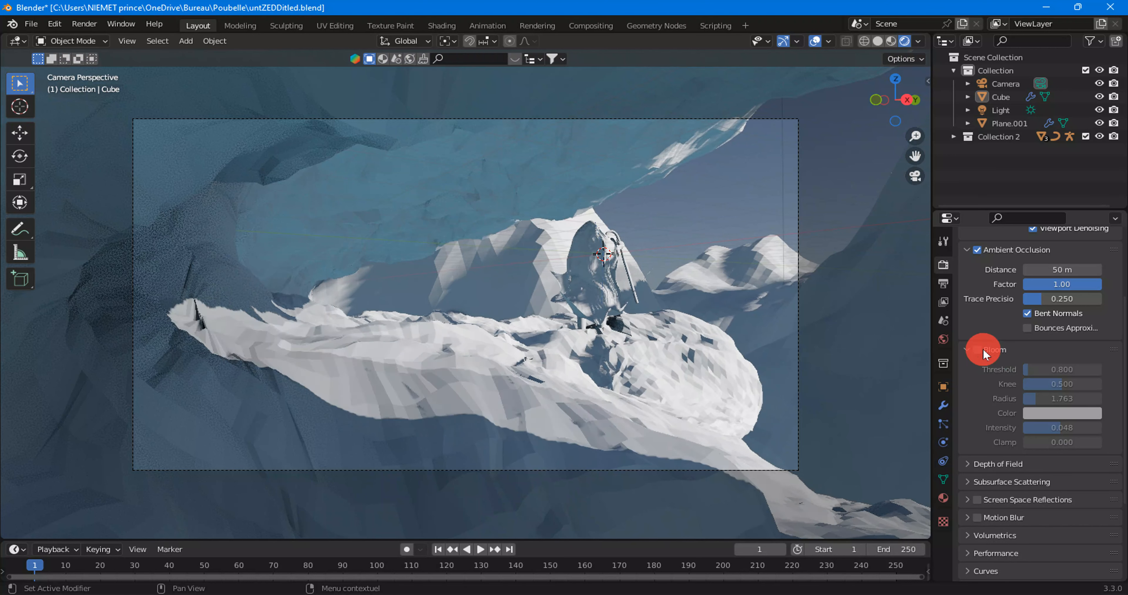
click(977, 350)
click(966, 350)
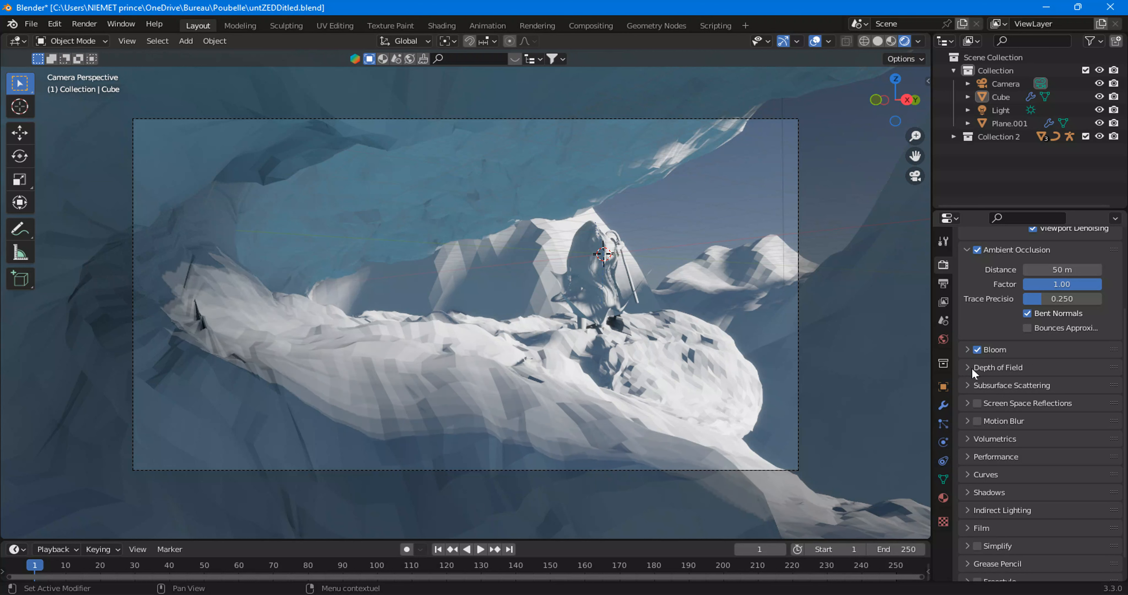
click(971, 367)
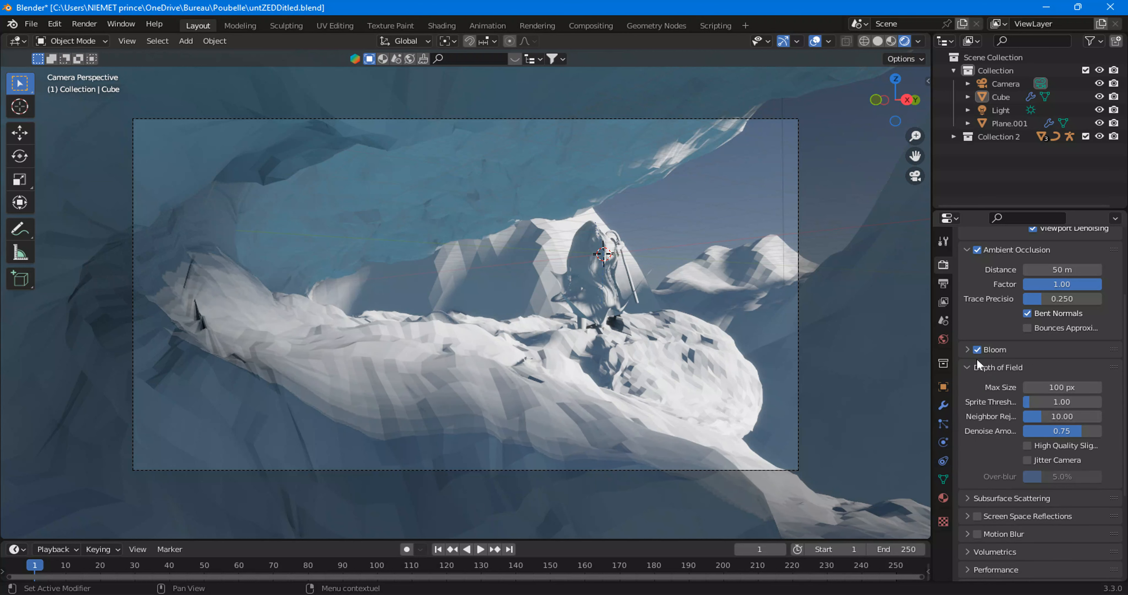
click(967, 365)
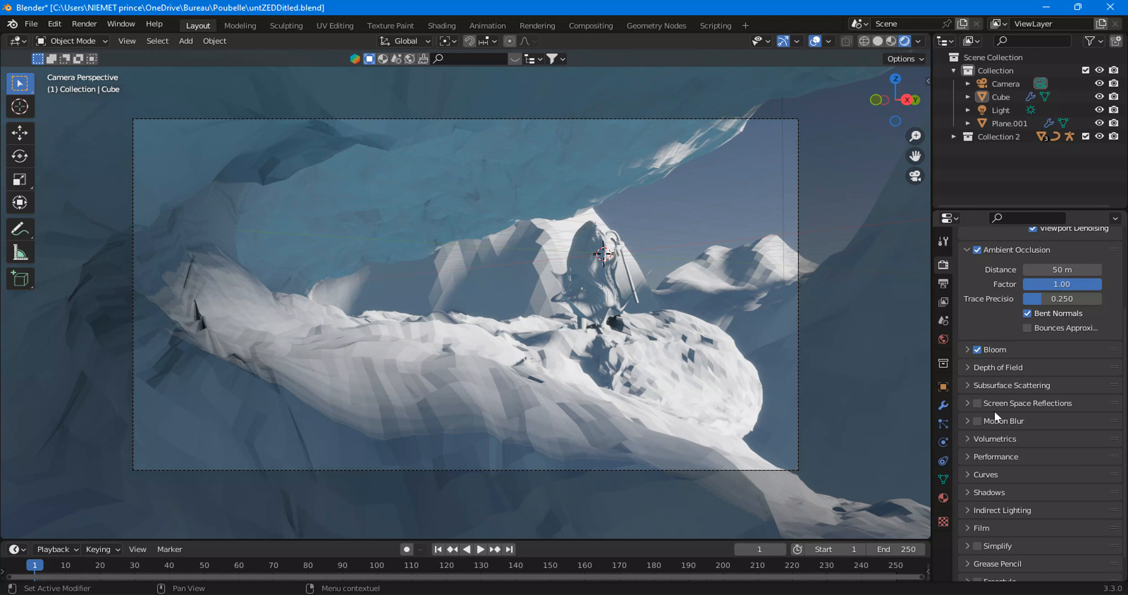
Step: Enable Screen Space Reflections and set its trace precision to 1
click(977, 403)
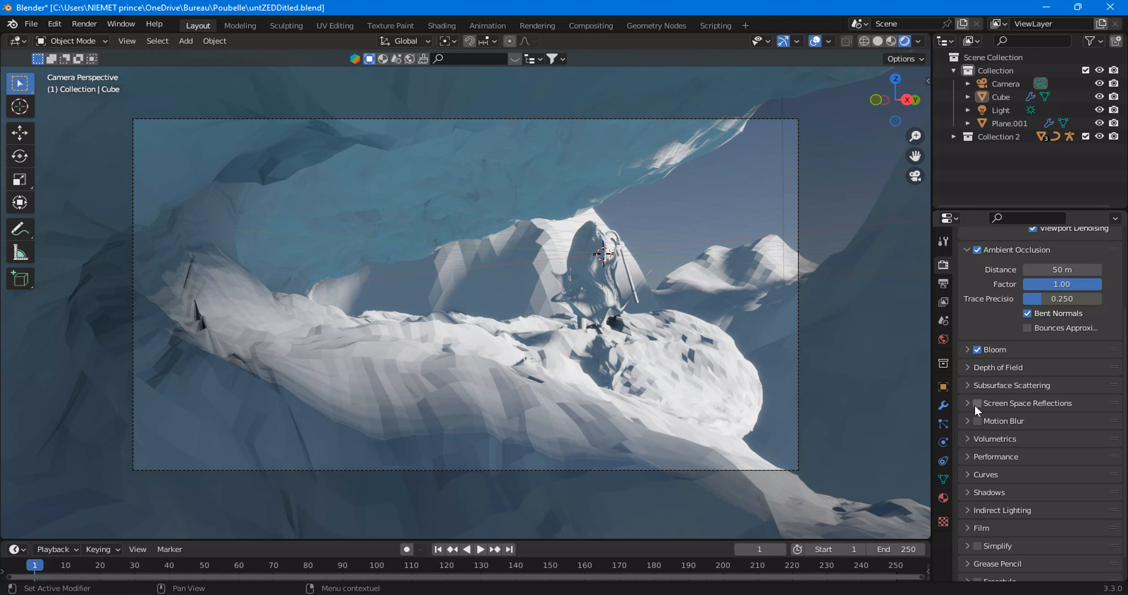
click(1008, 403)
click(1044, 452)
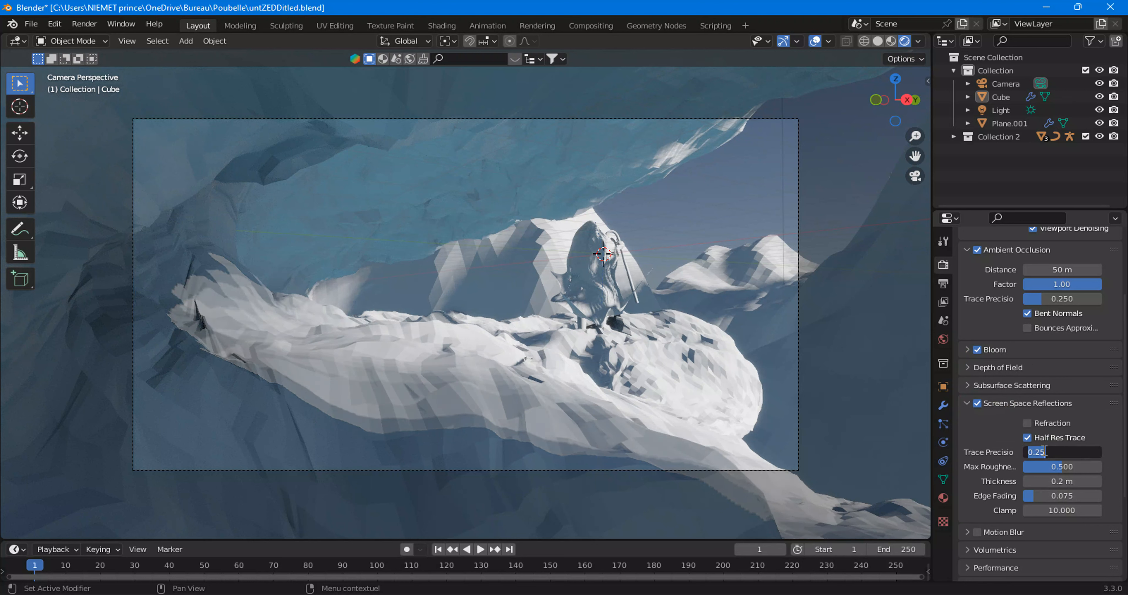
click(996, 429)
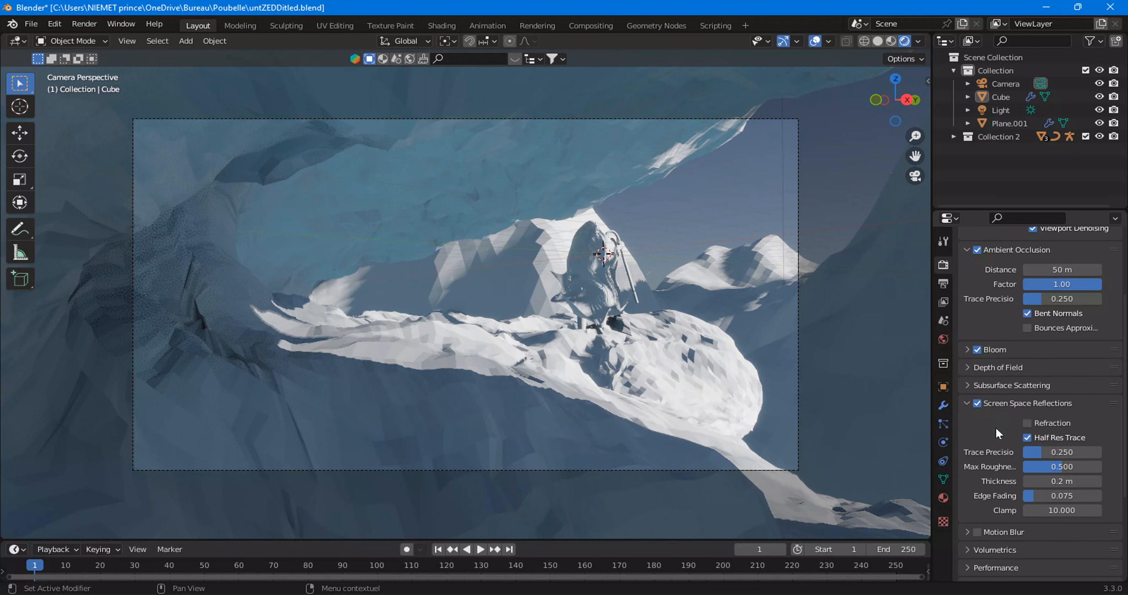
drag(1042, 452, 1058, 452)
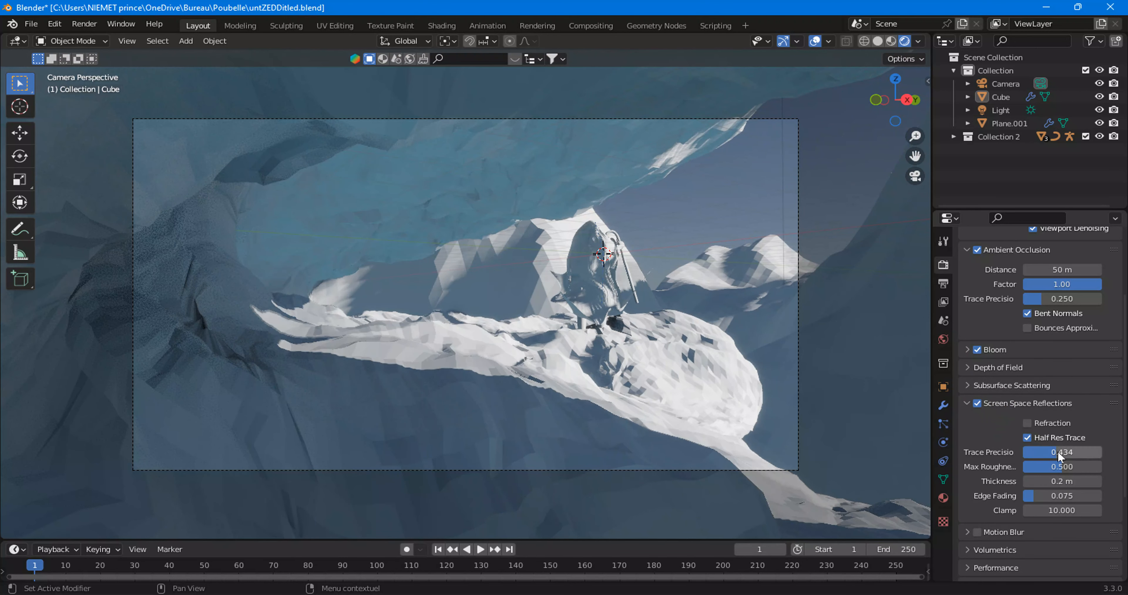
click(1060, 451)
text(1)
key(Return)
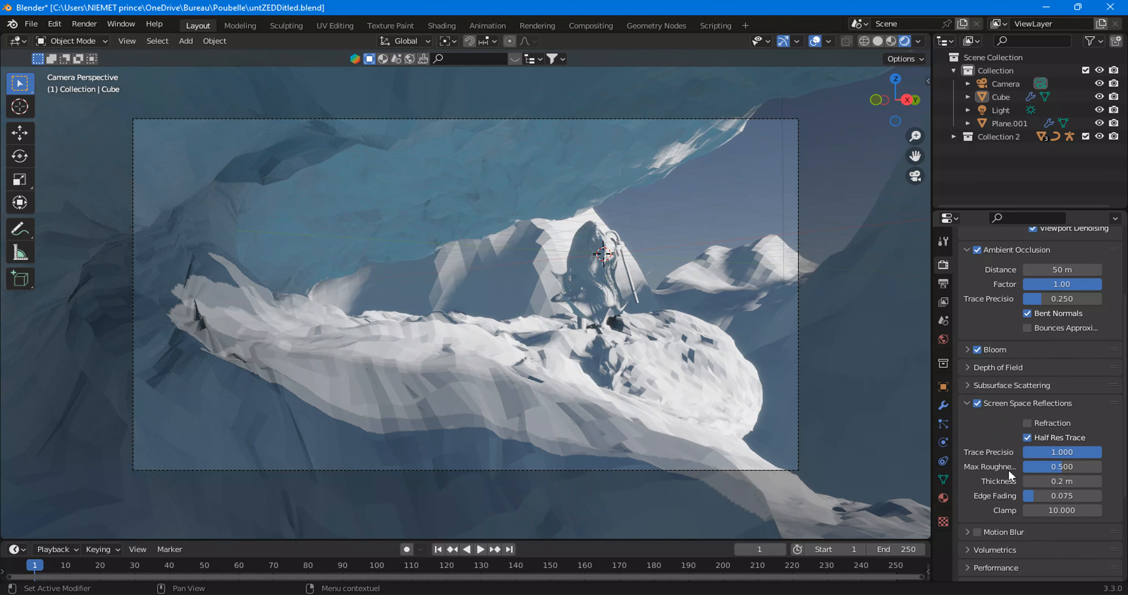
Step: Set the Screen Space Reflections thickness to 20 m and max roughness to 1, checking the character in the camera view
mouse_move(1060, 489)
mouse_down()
mouse_move(1088, 481)
mouse_move(1064, 481)
mouse_up()
click(1062, 478)
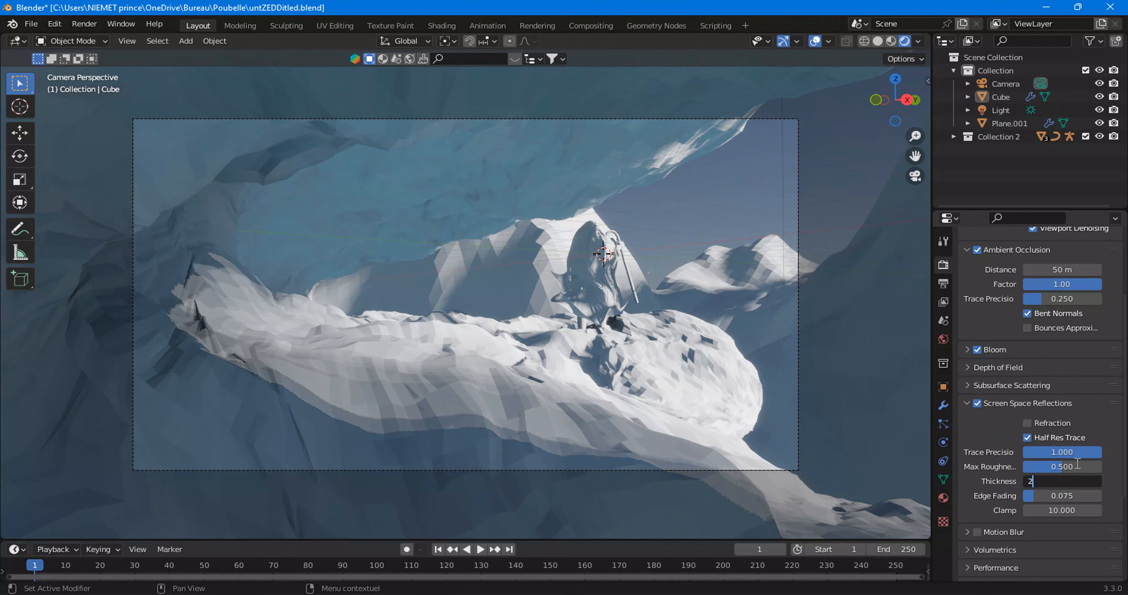
key(Return)
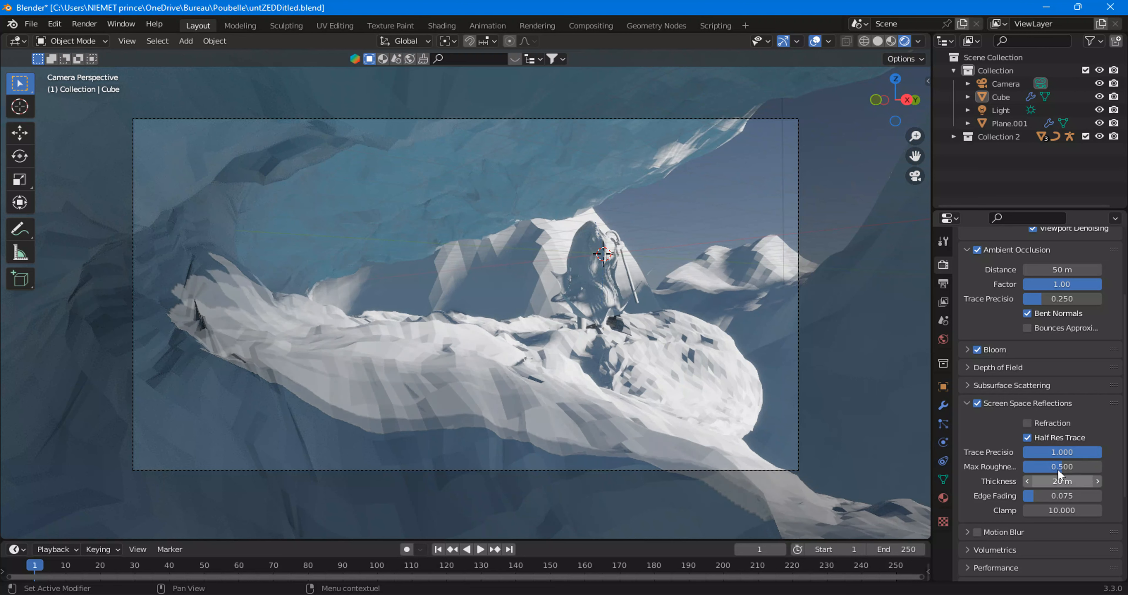
drag(1068, 466, 1110, 467)
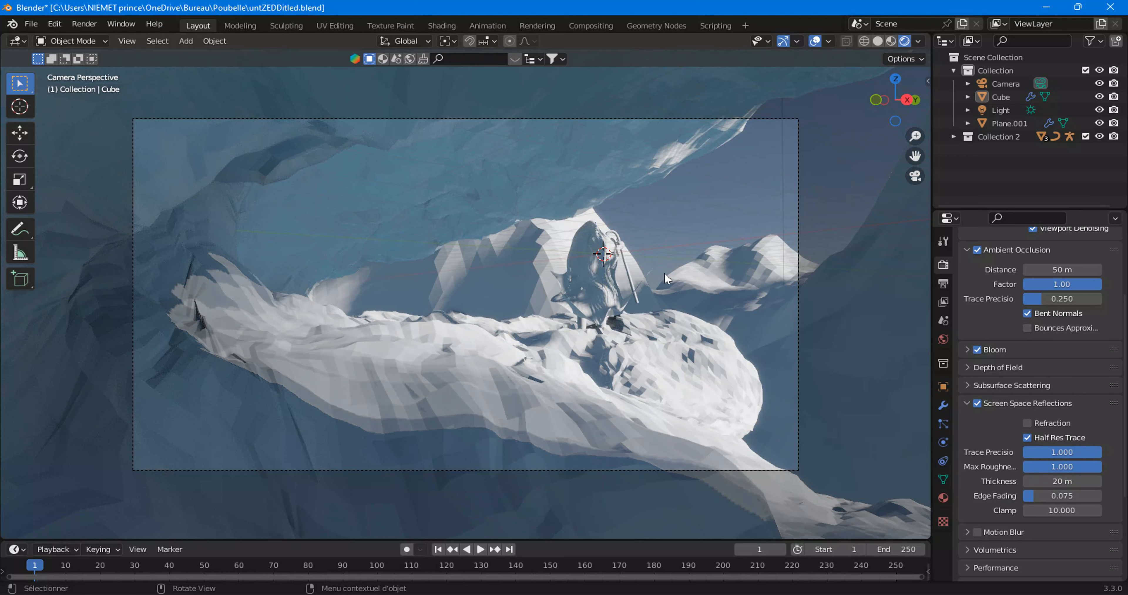
scroll(590, 292, up, 3)
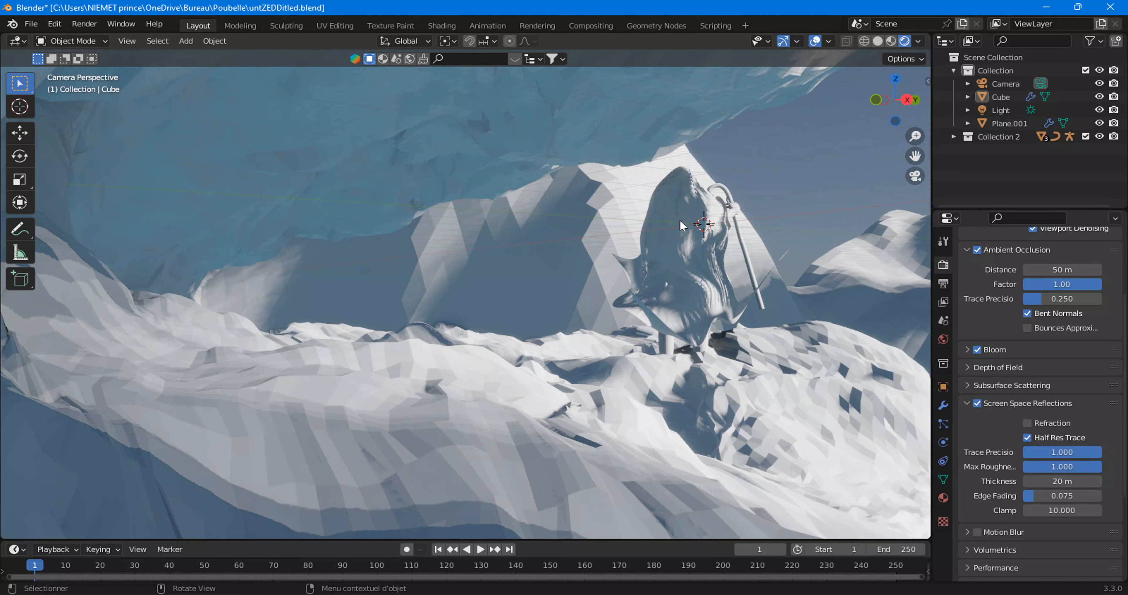
scroll(757, 236, down, 3)
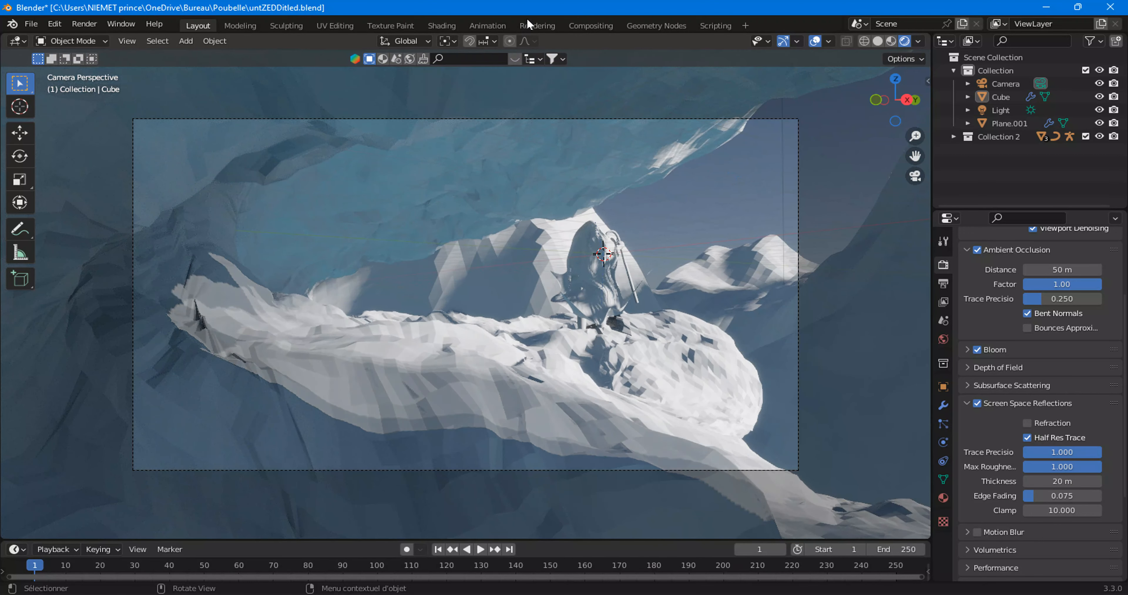
Step: Rotate the sun Light in the Animation workspace to brighten the mountain behind the character and shade the cave foreground, and return to Layout
click(486, 27)
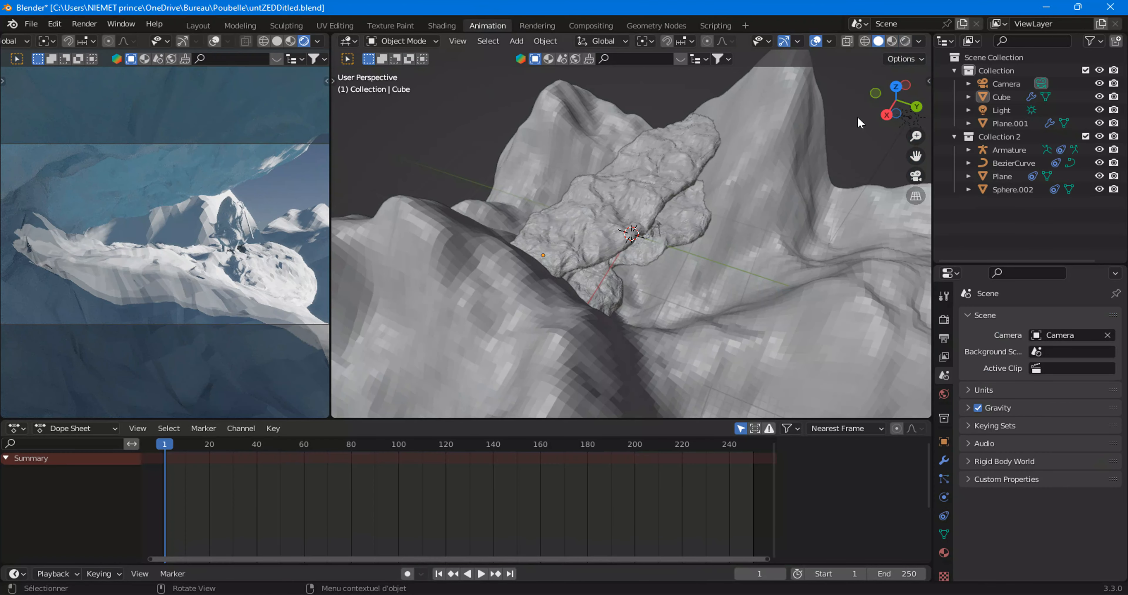
scroll(833, 138, up, 5)
click(780, 179)
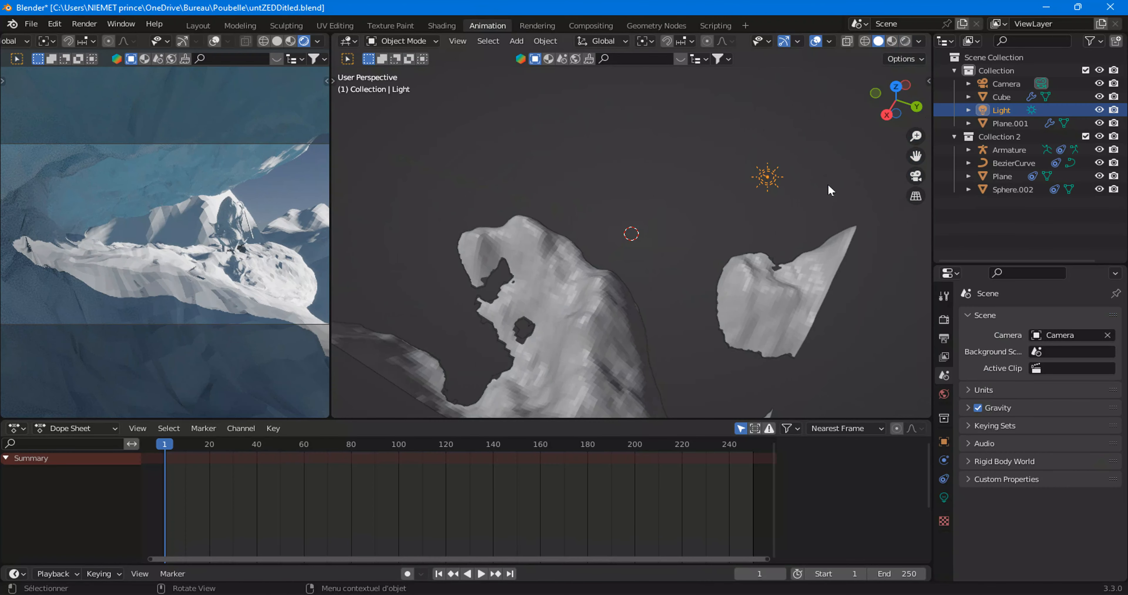
middle_drag(713, 245, 730, 216)
scroll(729, 216, up, 4)
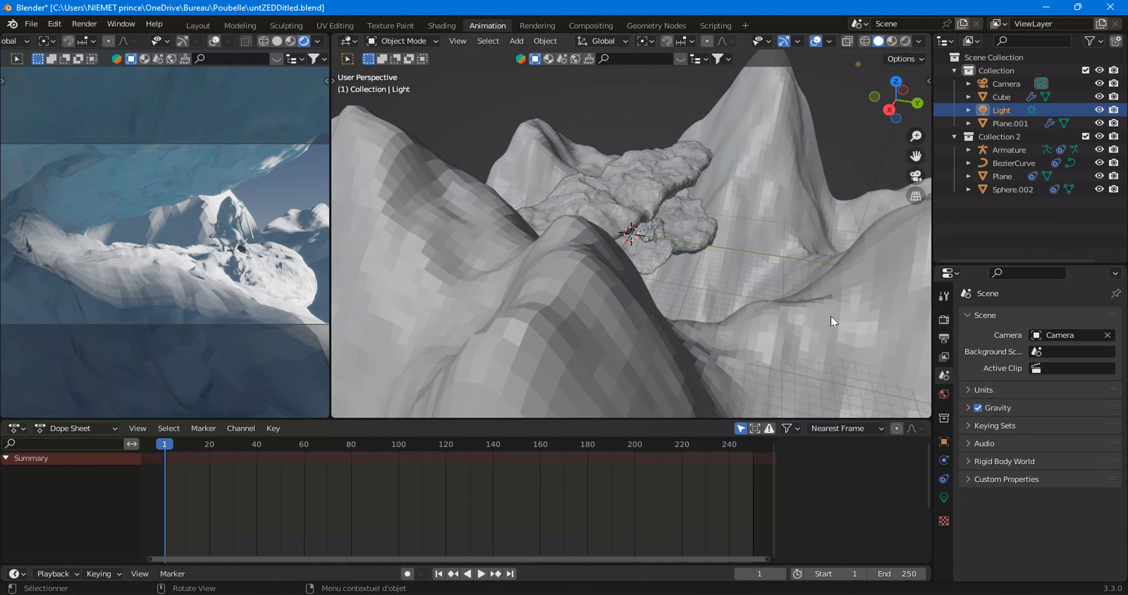
key(r)
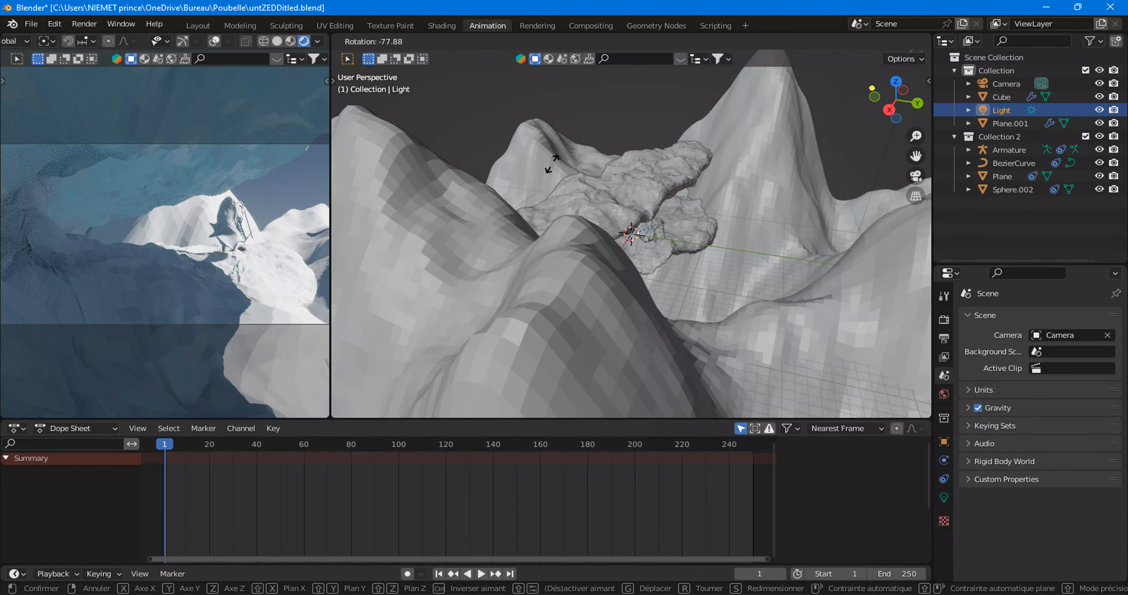
click(515, 183)
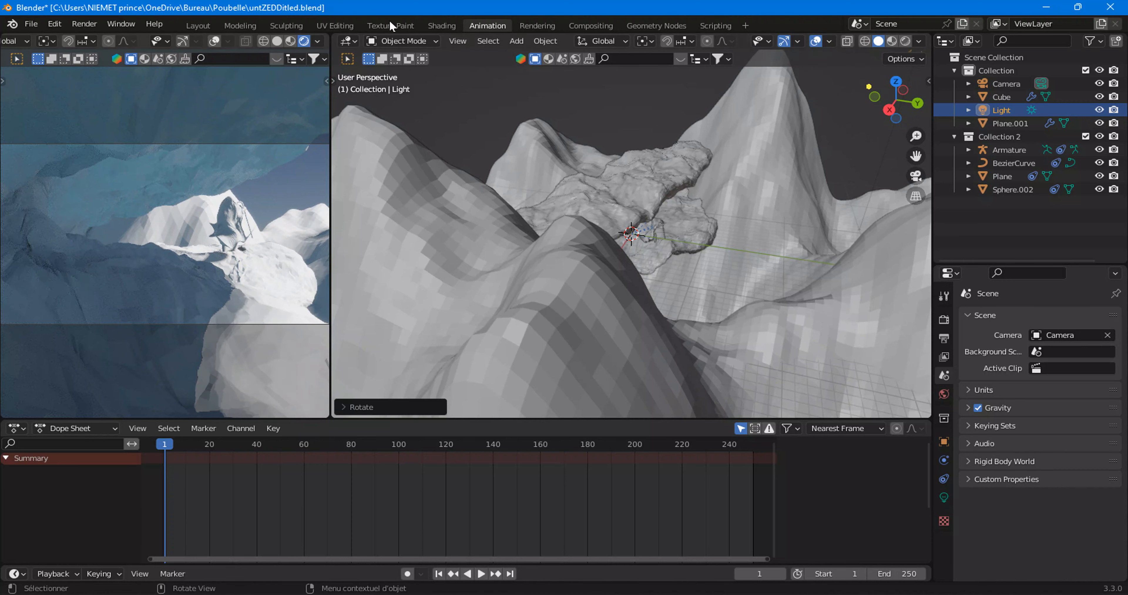
click(195, 26)
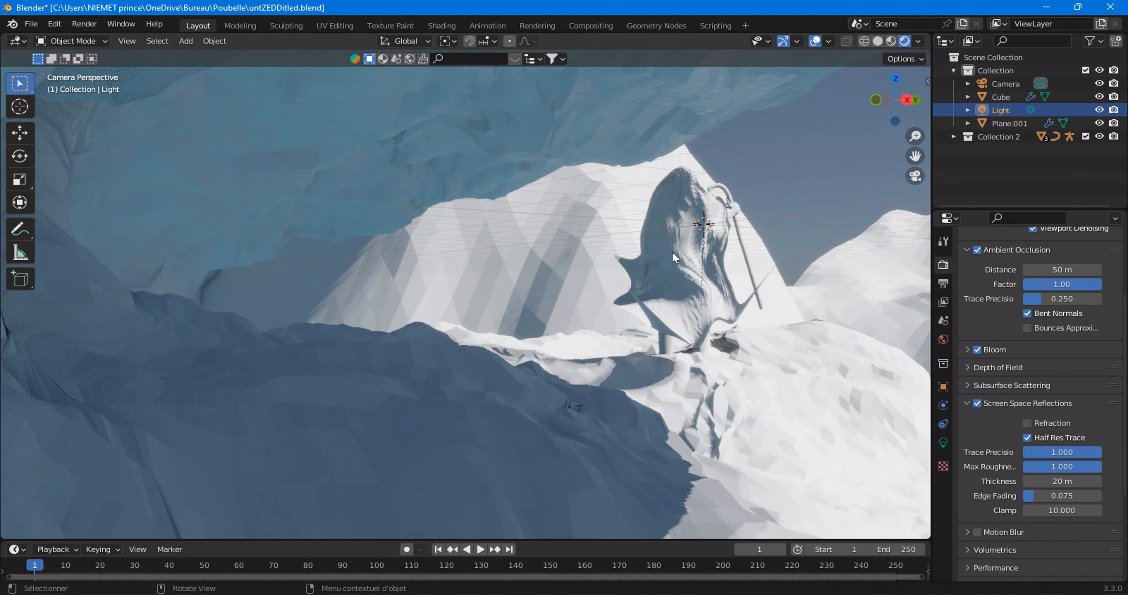
scroll(643, 297, down, 2)
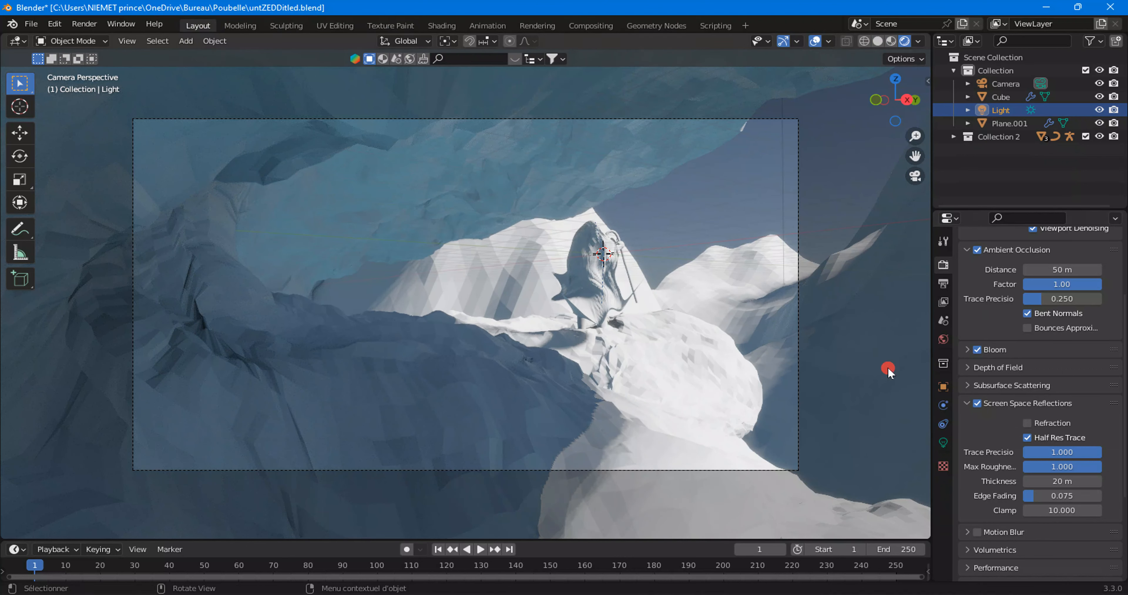
Step: Reduce the sun Light's specular value to 0 and check the character in the camera view
click(887, 366)
scroll(855, 237, down, 3)
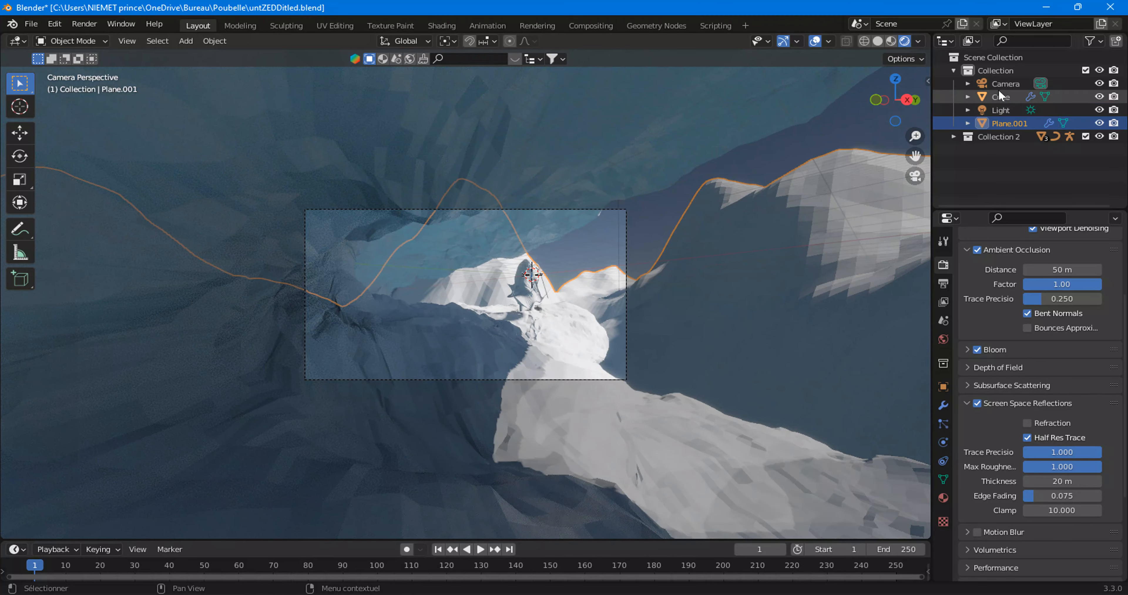
click(997, 109)
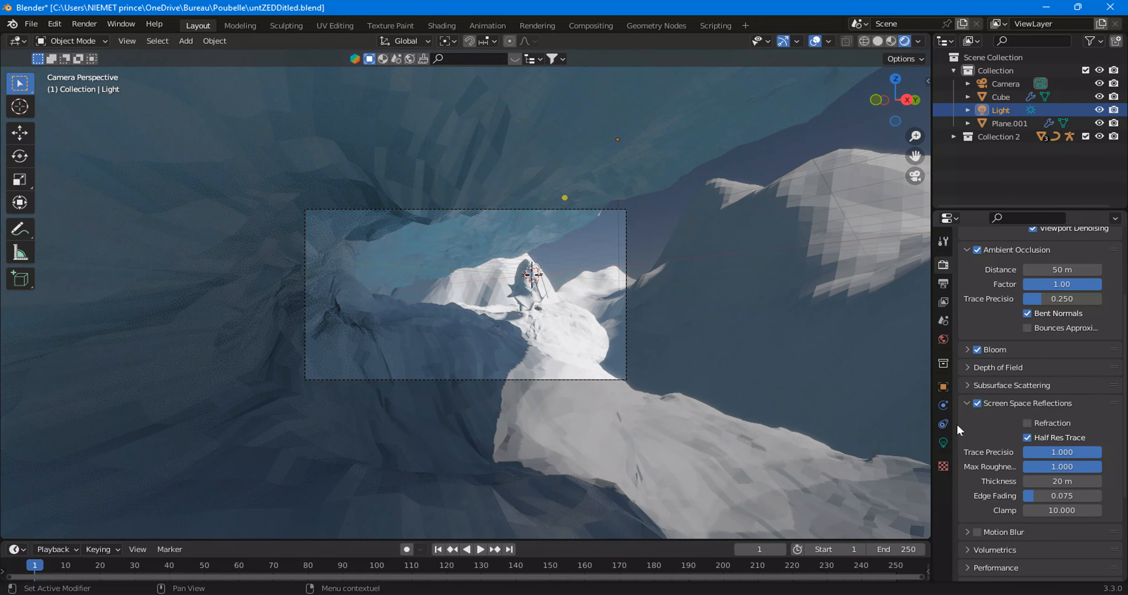
click(944, 443)
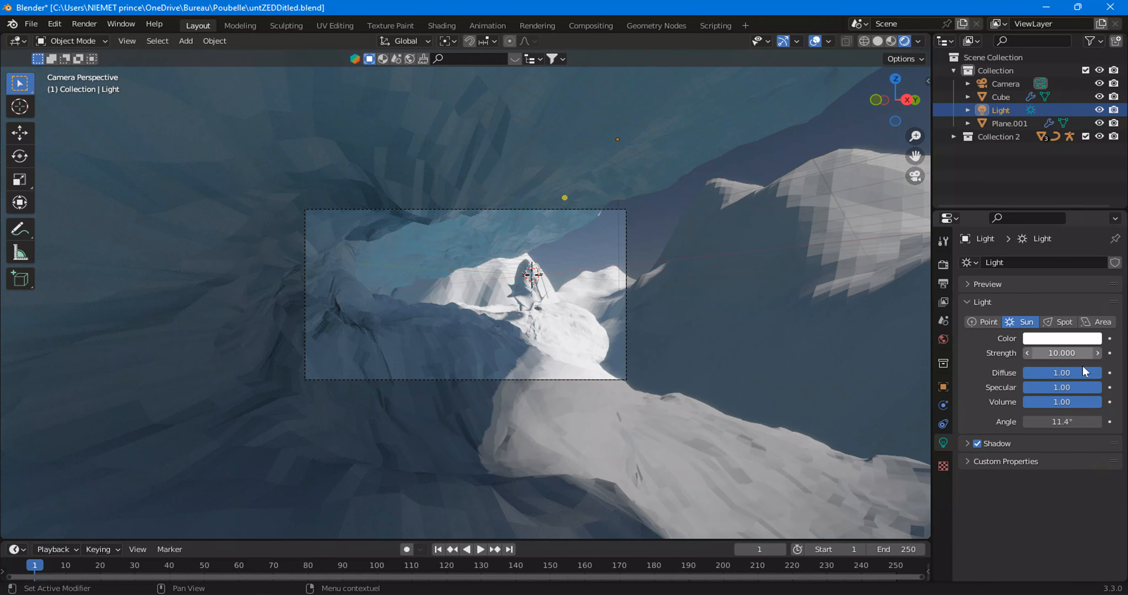
drag(1085, 391, 1035, 391)
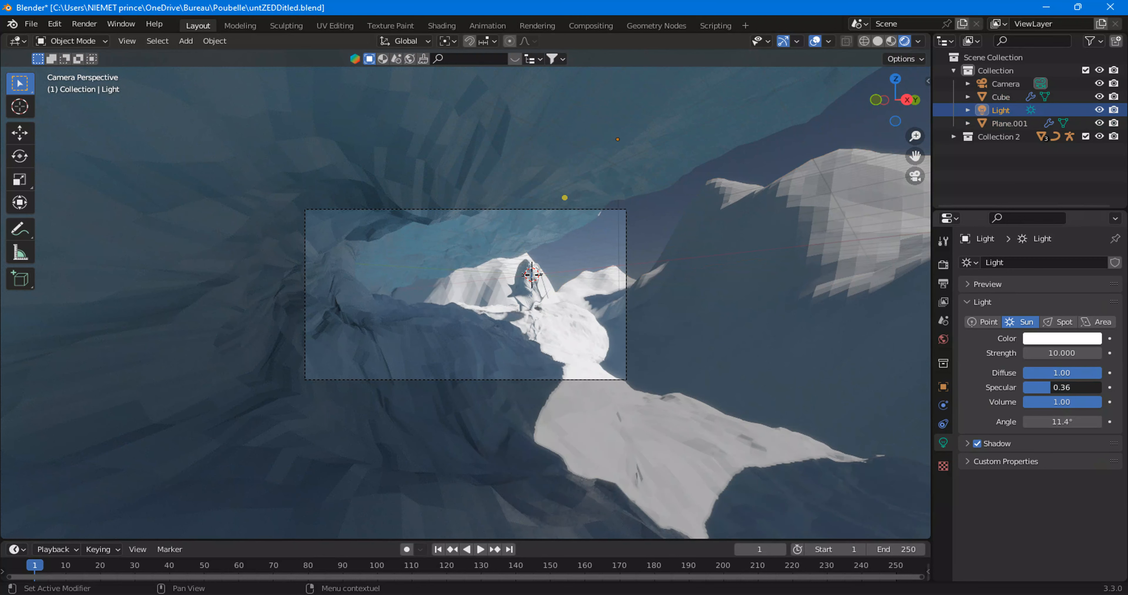
scroll(595, 329, up, 5)
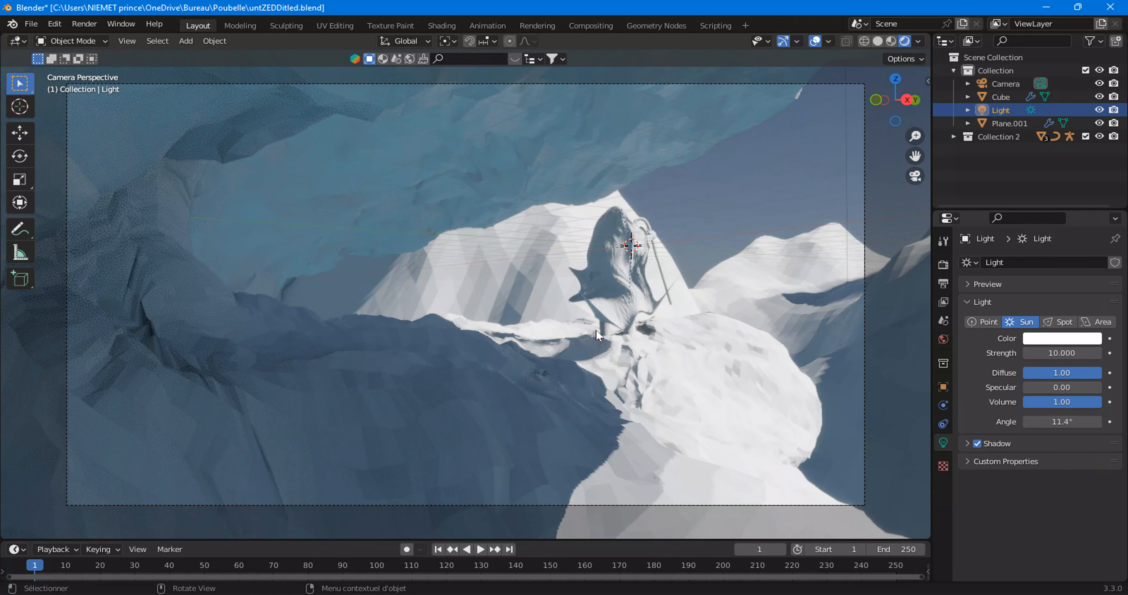
Step: Try sun strengths of 5 and 2, and settle on a strength of 3
click(1067, 352)
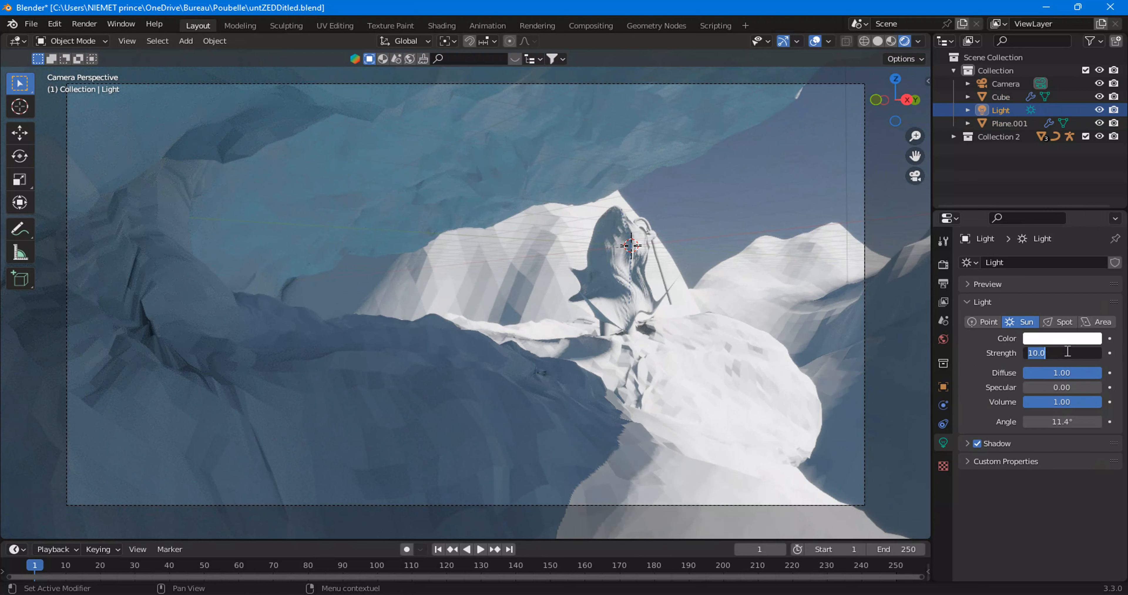
text(5)
key(Return)
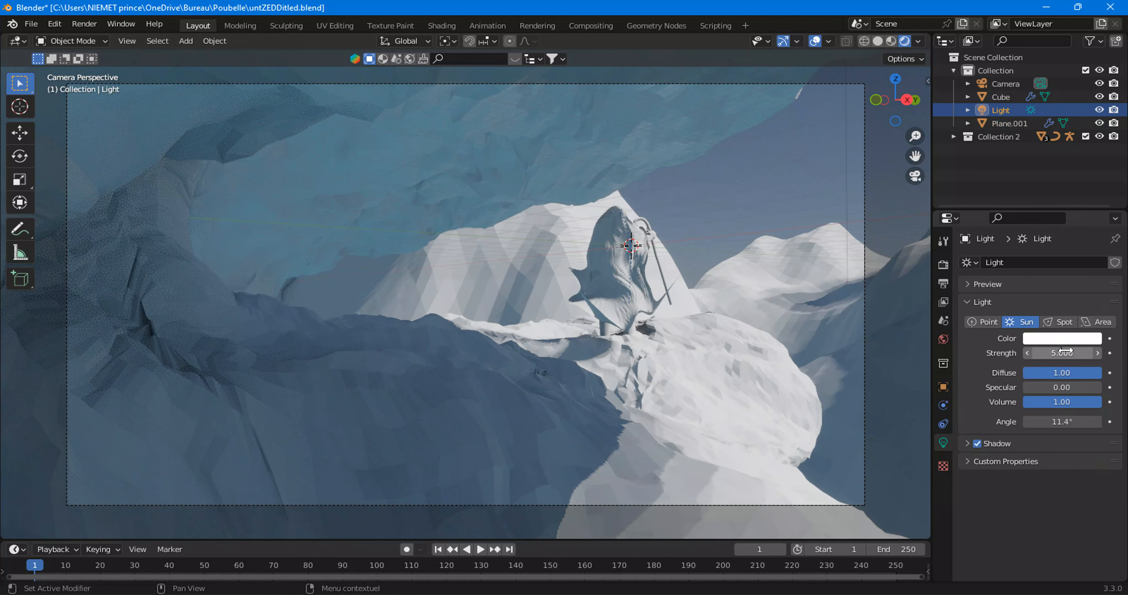
click(1067, 353)
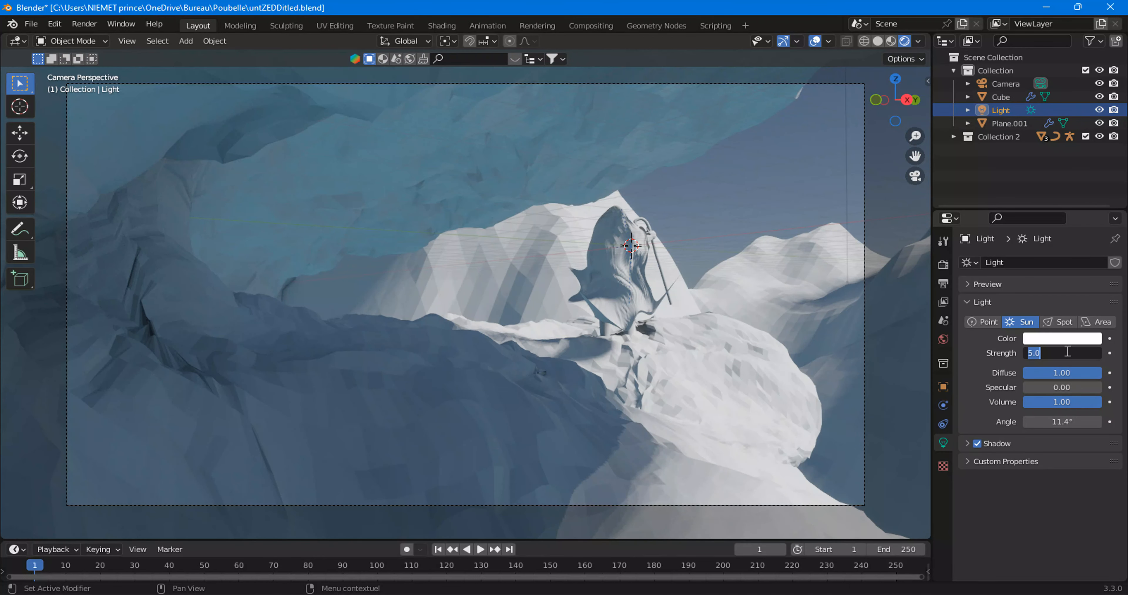
text(2)
key(Return)
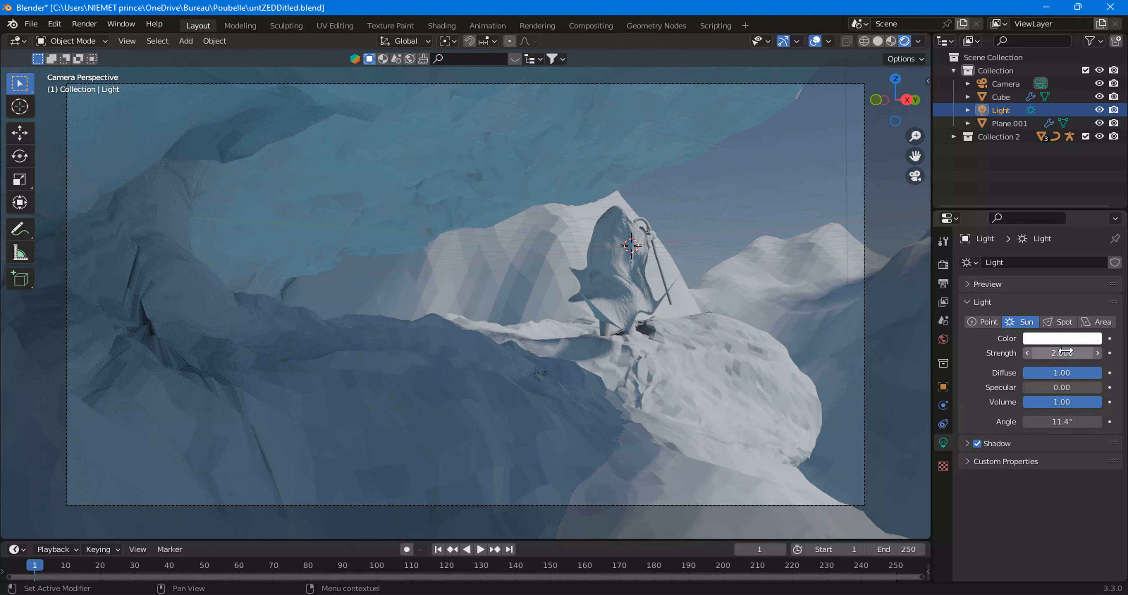
click(1067, 353)
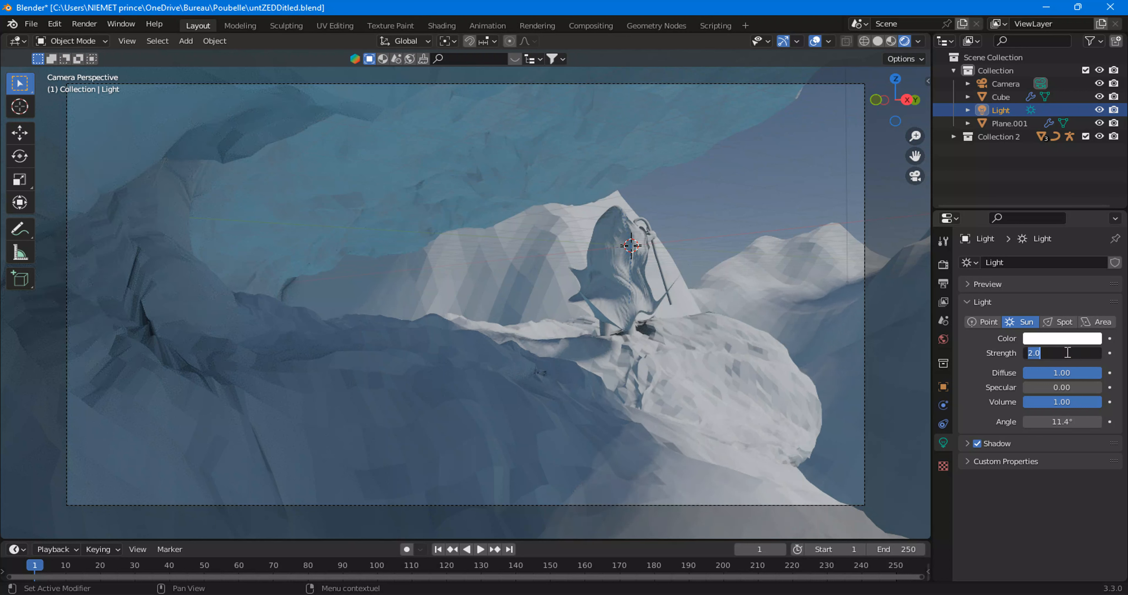
text(3)
key(Return)
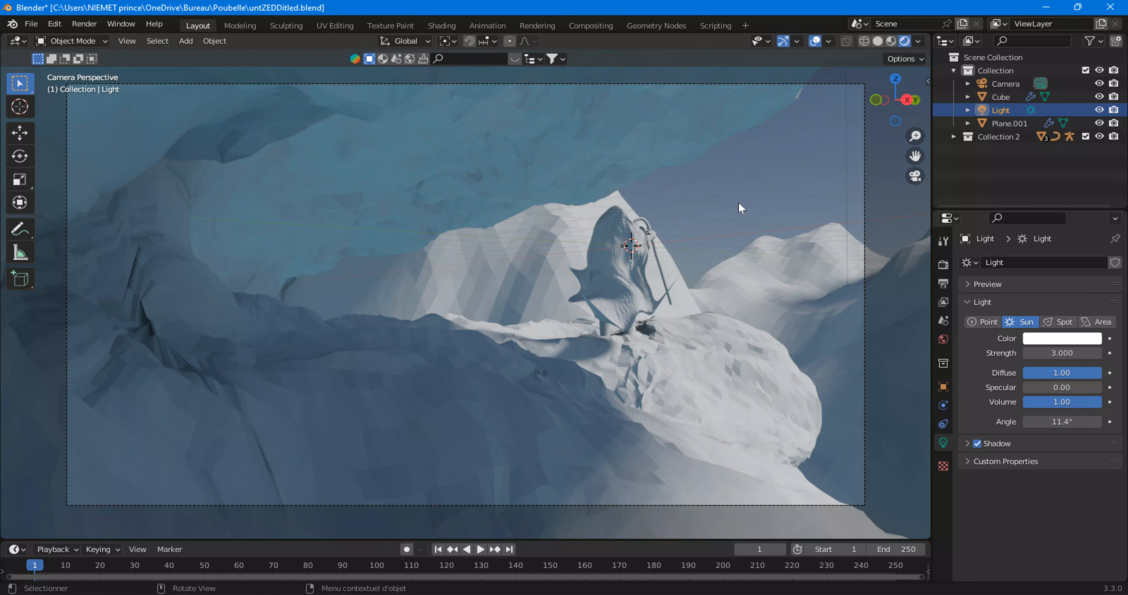
Step: Examine the scene's lighting from several angles outside the camera, and return to the camera view
middle_drag(524, 250, 569, 285)
scroll(466, 269, up, 5)
scroll(467, 269, down, 5)
scroll(568, 285, up, 2)
scroll(569, 285, up, 3)
middle_drag(537, 321, 829, 218)
scroll(571, 316, up, 4)
click(912, 175)
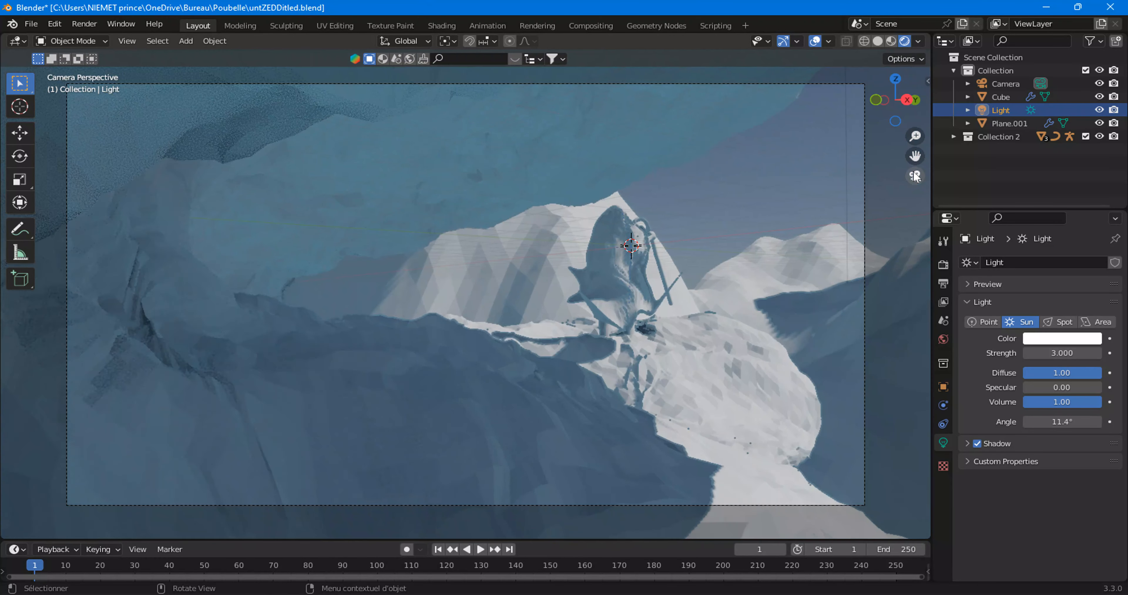
Step: Look through the Eevee render settings from Sampling down to Color Management
click(943, 264)
scroll(1031, 338, down, 10)
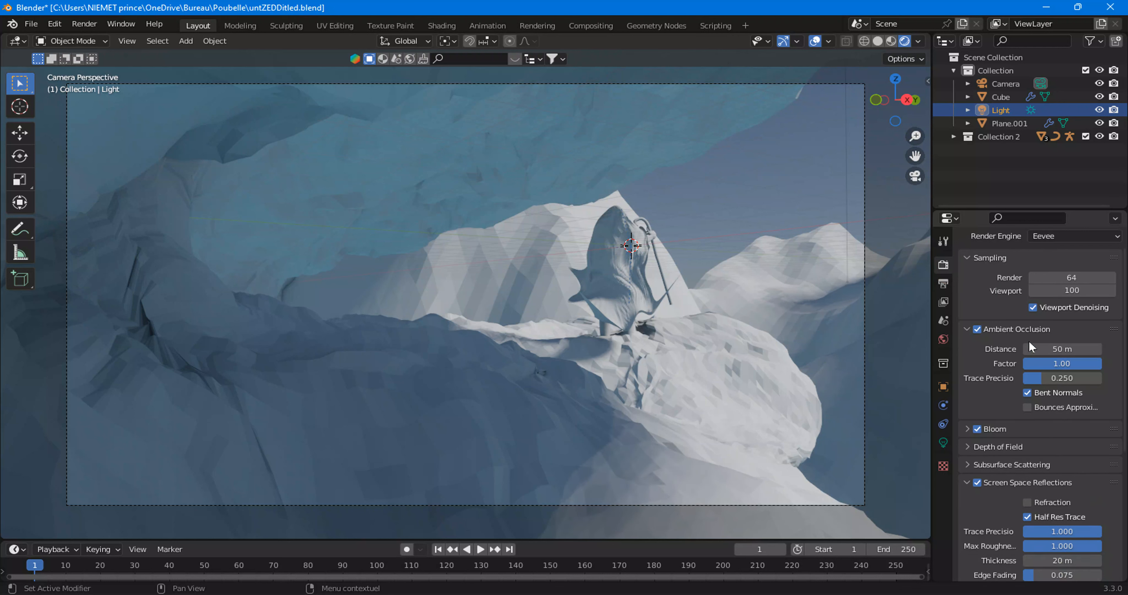
scroll(1029, 340, down, 2)
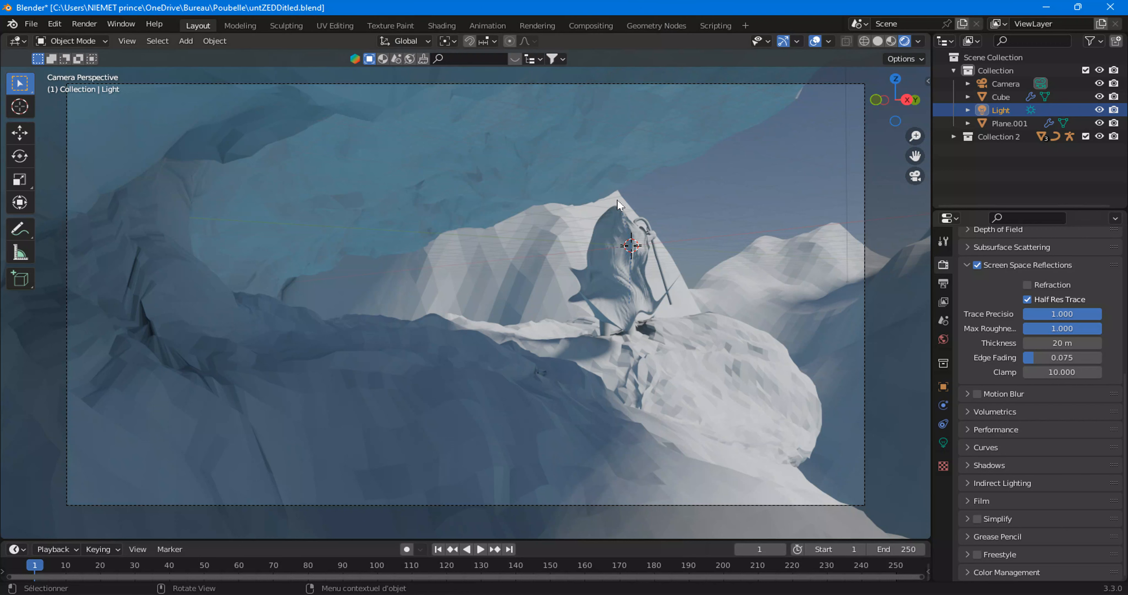
Step: Inspect the mountains, cave and cloaked character from around the scene, and return to a closer camera view
scroll(613, 224, down, 5)
middle_drag(606, 231, 589, 242)
scroll(589, 242, down, 10)
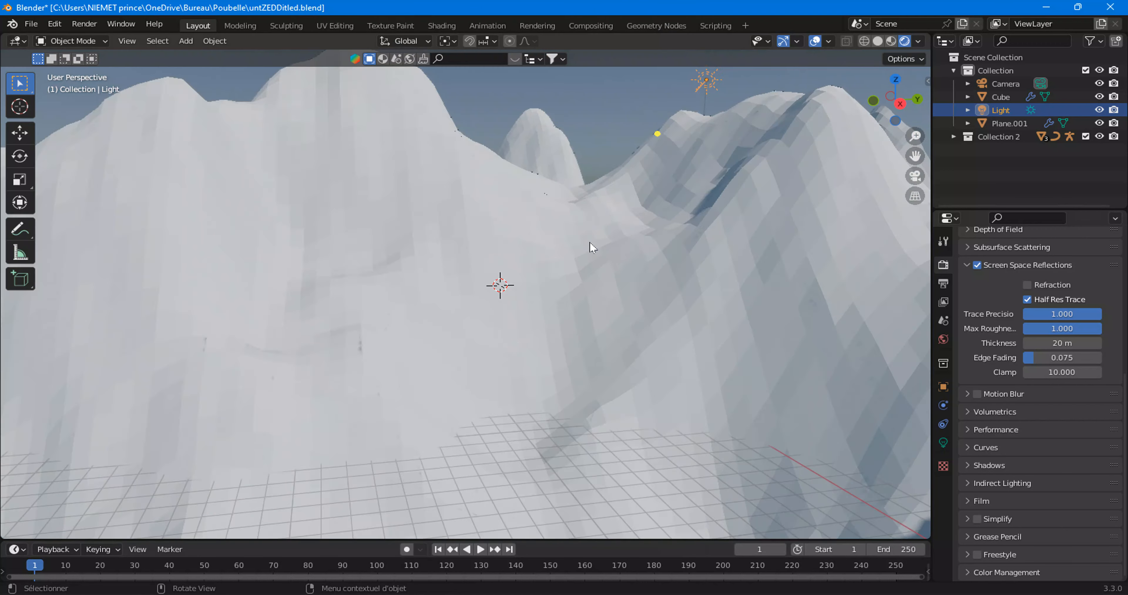
middle_drag(339, 275, 518, 273)
scroll(521, 274, up, 8)
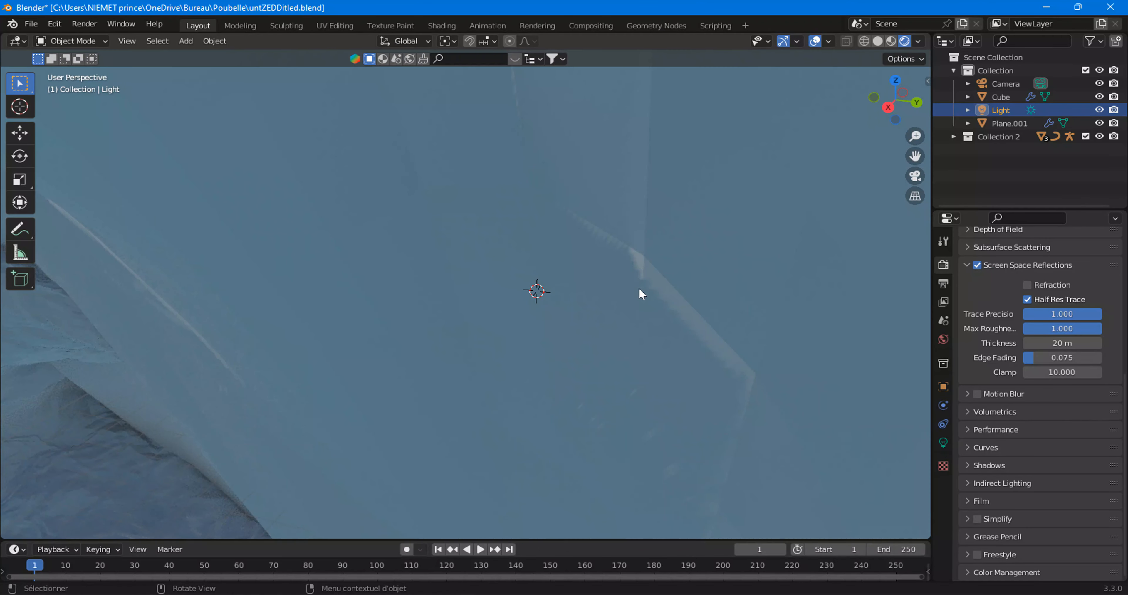
middle_drag(639, 287, 584, 272)
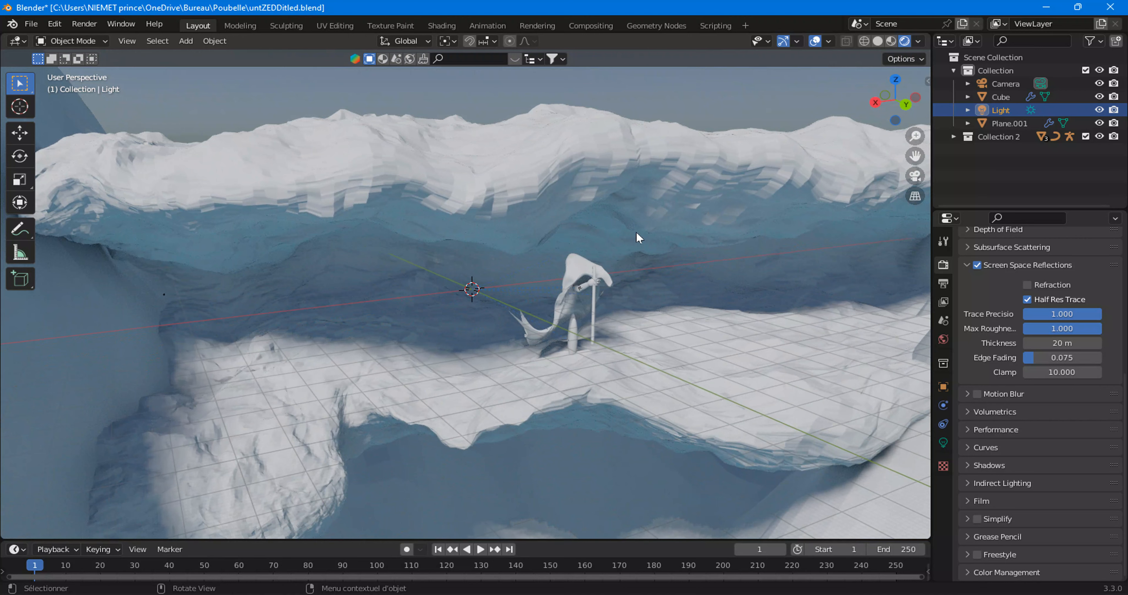
scroll(611, 267, up, 5)
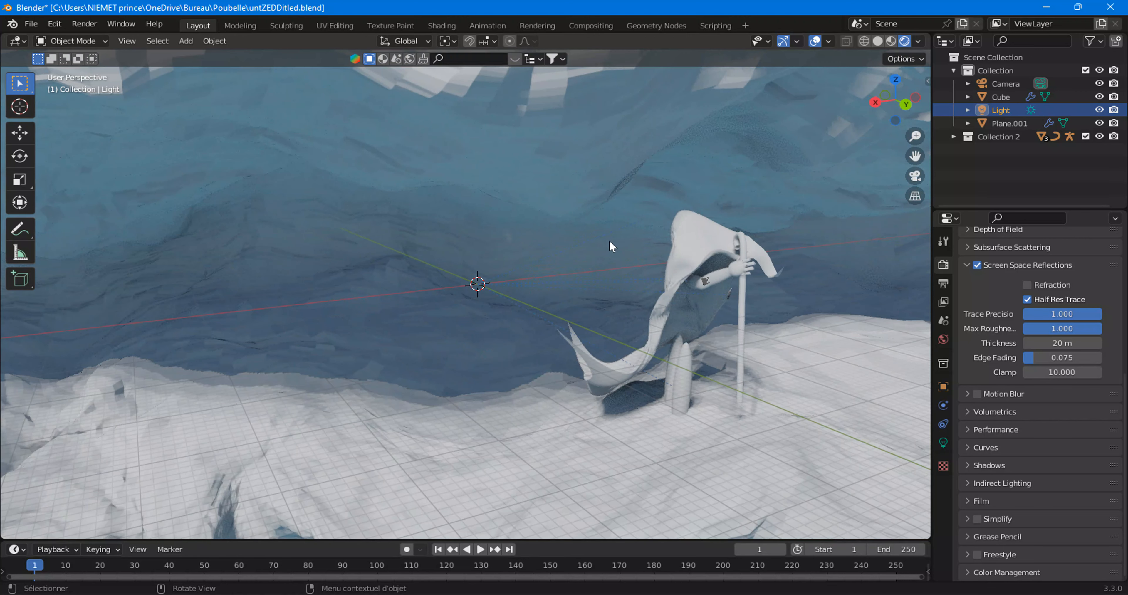
middle_drag(627, 244, 877, 134)
click(915, 176)
scroll(636, 222, up, 2)
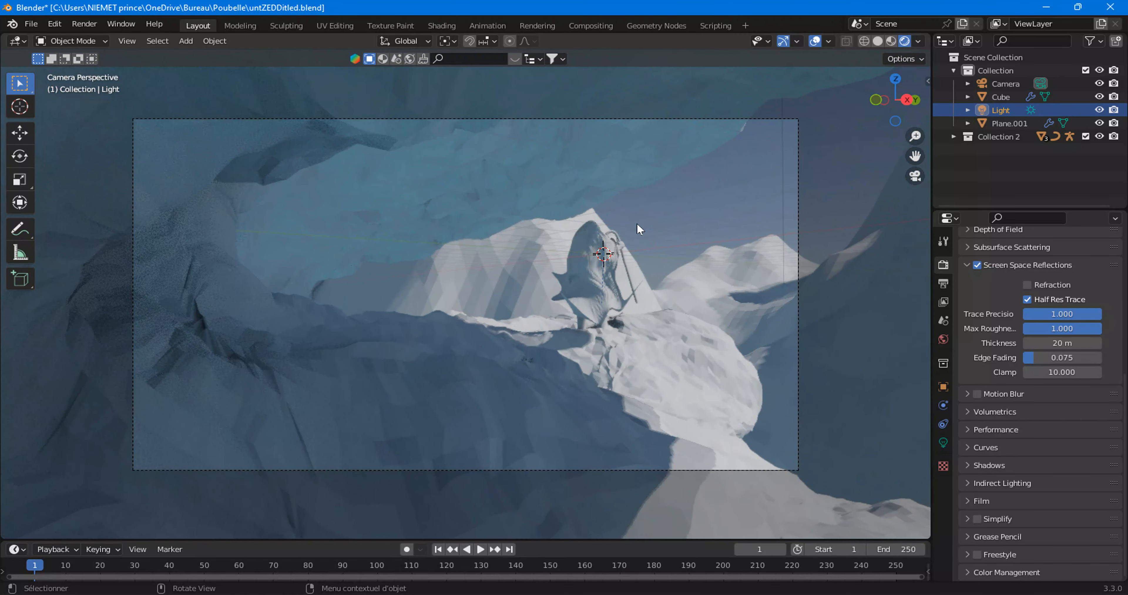
scroll(636, 221, up, 2)
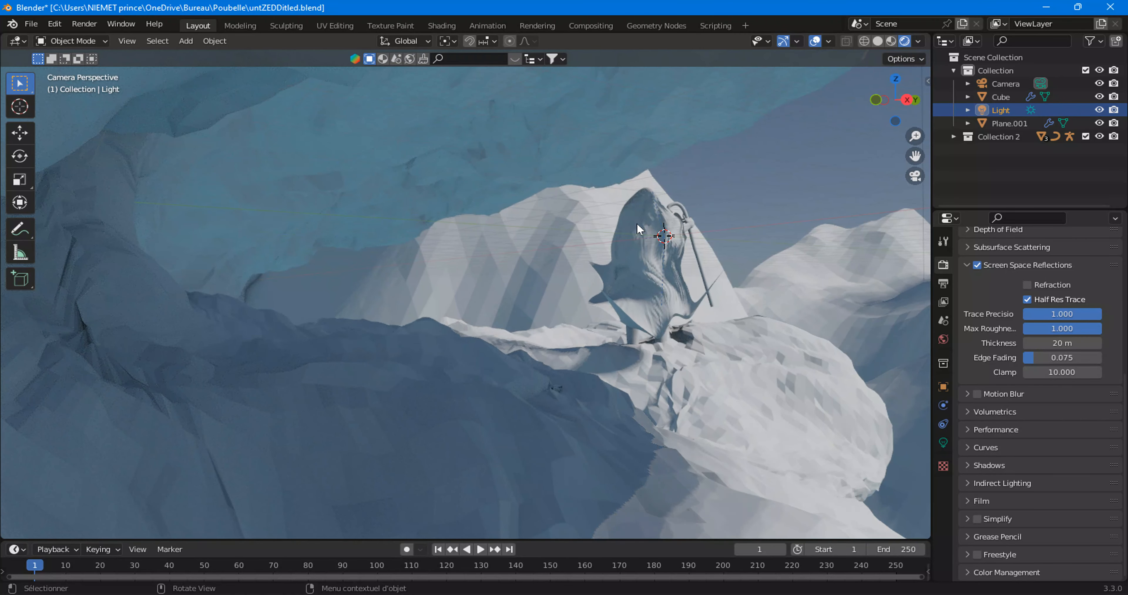